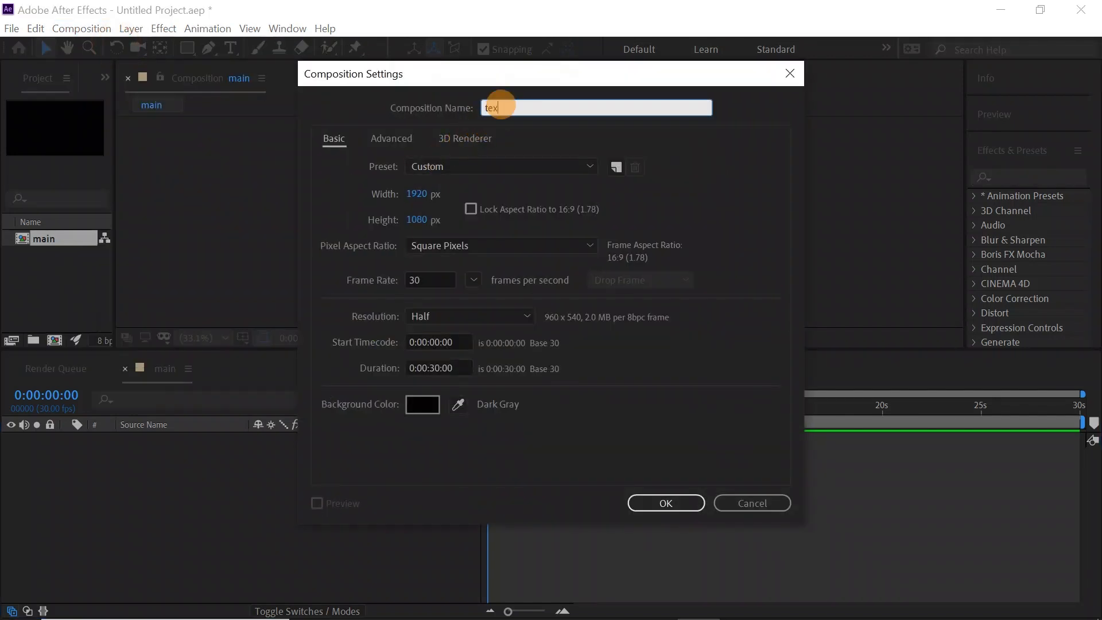
Create the new composition with the name text and widen the Project and Effects & Presets panels.
{"action": "type", "text": "text"}
{"action": "left_click", "coordinate": [665, 502]}
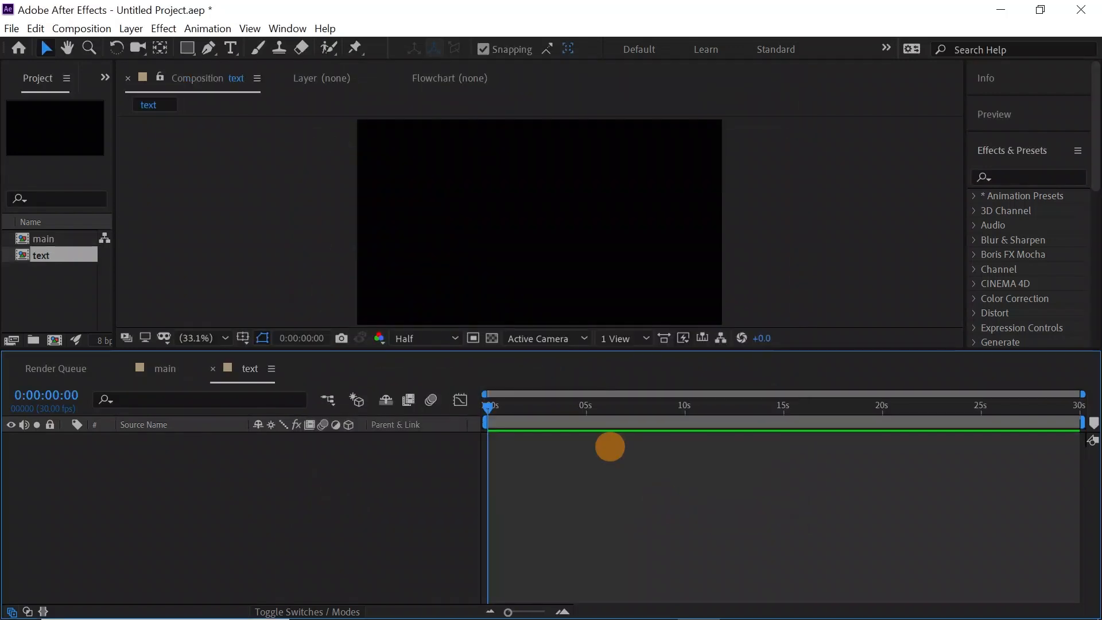
{"action": "left_click_drag", "start_coordinate": [113, 157], "coordinate": [273, 167]}
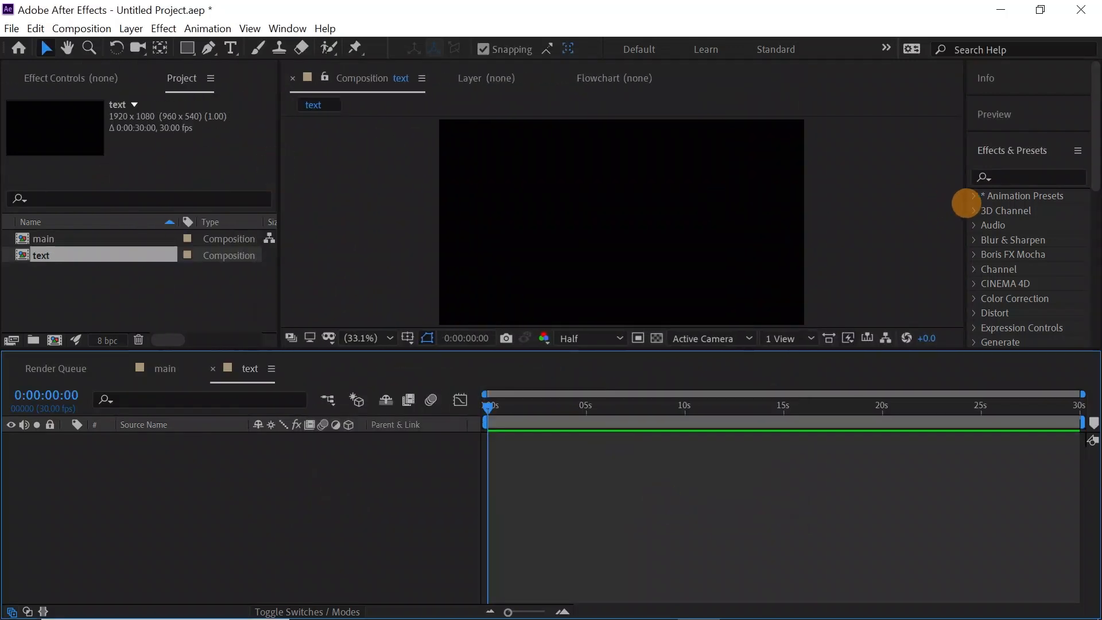
{"action": "left_click_drag", "start_coordinate": [965, 202], "coordinate": [864, 208]}
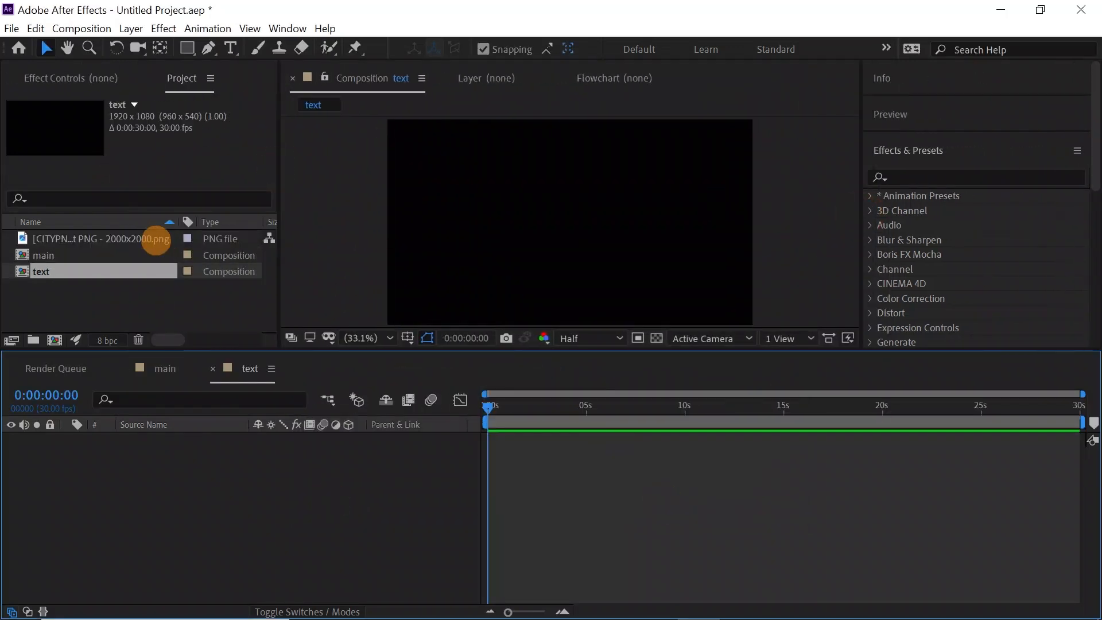
Add the Nike logo PNG to the text composition and scale it to 68%.
{"action": "left_click_drag", "start_coordinate": [159, 239], "coordinate": [236, 455]}
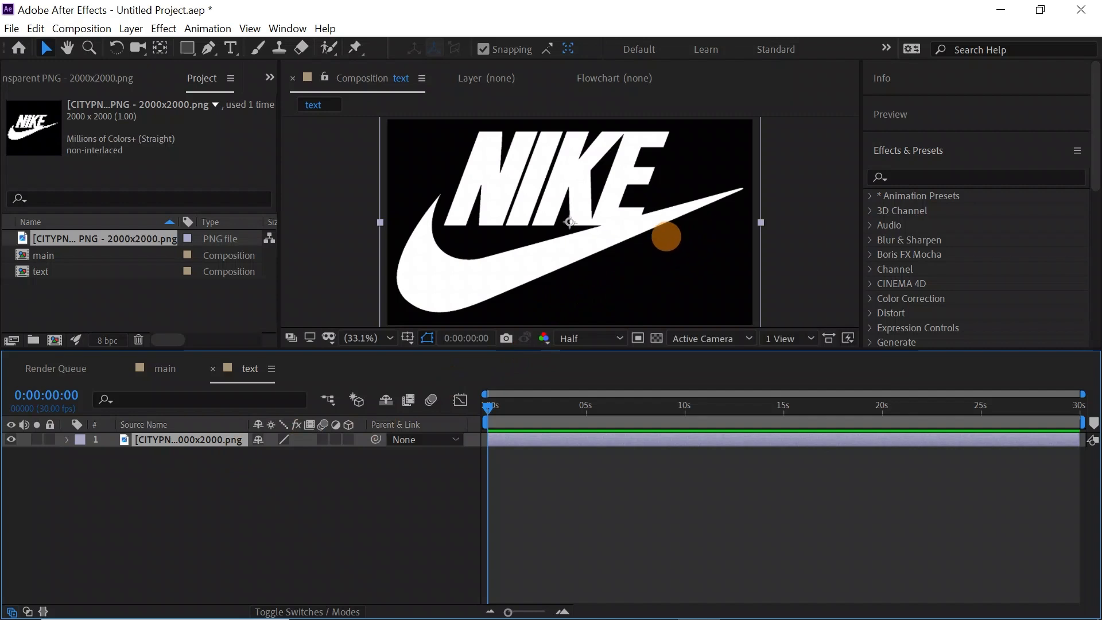
{"action": "left_click_drag", "start_coordinate": [235, 452], "coordinate": [283, 450]}
Centre the logo layer horizontally and vertically in the composition and reduce its scale further.
{"action": "left_click", "coordinate": [161, 48]}
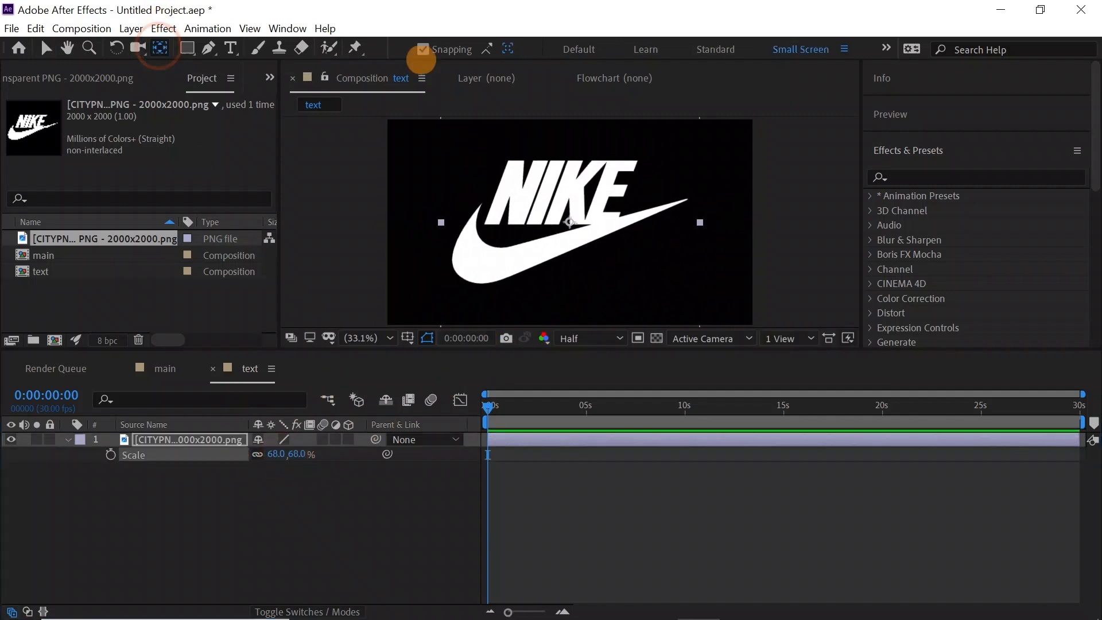
{"action": "left_click", "coordinate": [1093, 224]}
{"action": "left_click", "coordinate": [967, 311]}
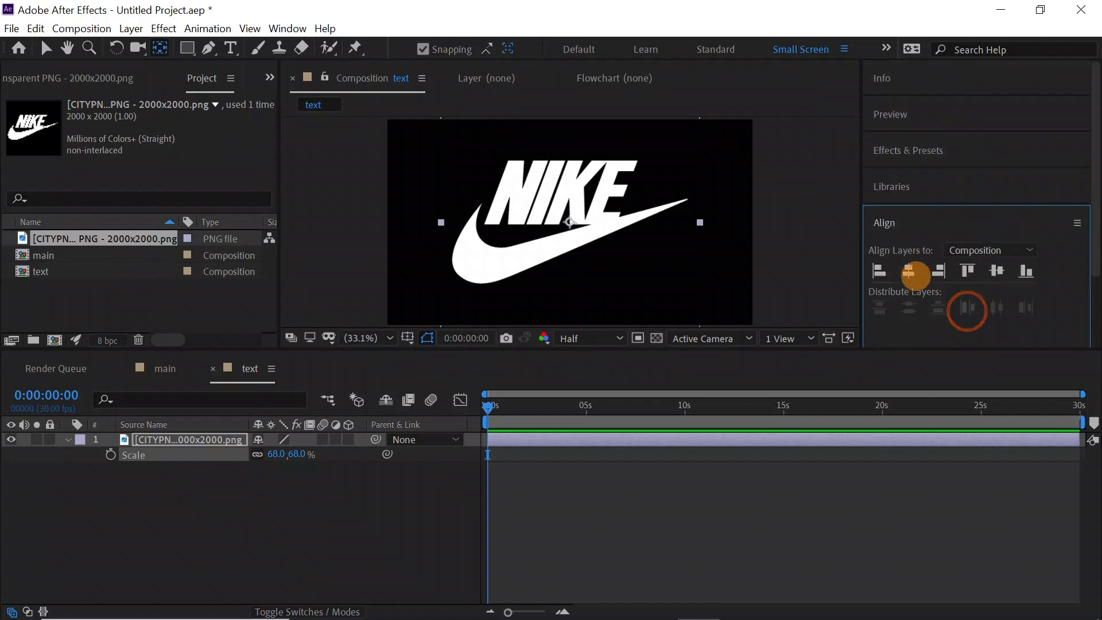
{"action": "left_click", "coordinate": [997, 271]}
{"action": "left_click_drag", "start_coordinate": [295, 450], "coordinate": [278, 450]}
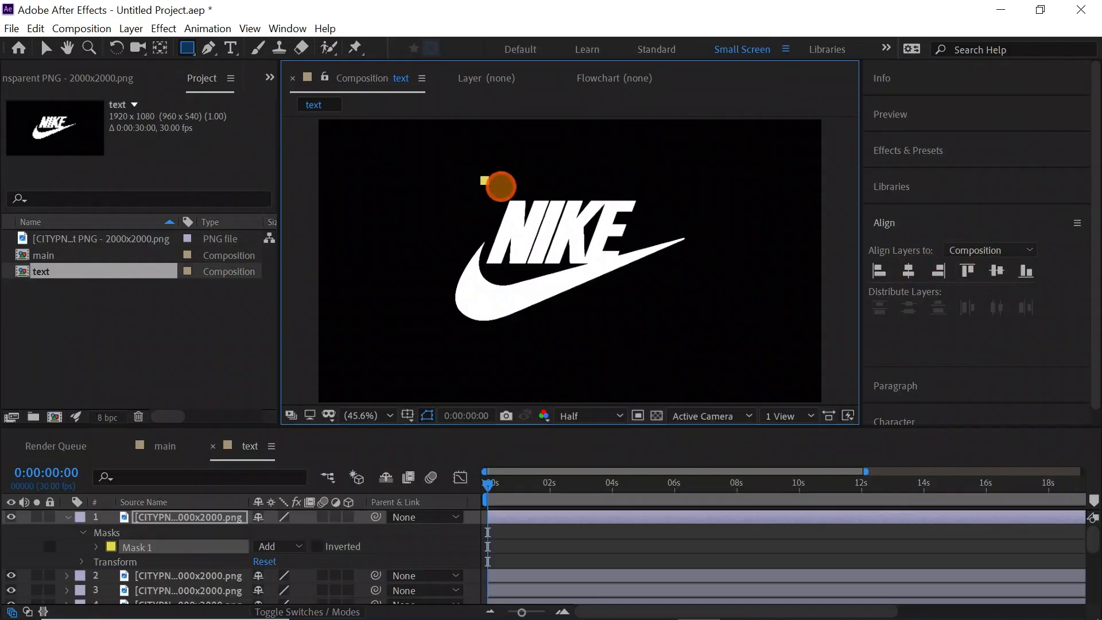
Draw rectangular masks on separate logo copies over the upper-left lettering, the area left of the N and the upper-right part of the E.
{"action": "left_click_drag", "start_coordinate": [485, 180], "coordinate": [568, 220]}
{"action": "left_click", "coordinate": [209, 574]}
{"action": "left_click_drag", "start_coordinate": [467, 223], "coordinate": [545, 272]}
{"action": "mouse_move", "coordinate": [1092, 543]}
{"action": "left_mouse_down"}
{"action": "mouse_move", "coordinate": [1092, 577]}
{"action": "mouse_move", "coordinate": [1092, 561]}
{"action": "left_mouse_up"}
{"action": "left_click", "coordinate": [219, 559]}
{"action": "left_click_drag", "start_coordinate": [611, 192], "coordinate": [689, 243]}
Draw rectangular masks on further logo copies over the swoosh's left curve and its lower middle part.
{"action": "left_click_drag", "start_coordinate": [1089, 554], "coordinate": [1089, 566]}
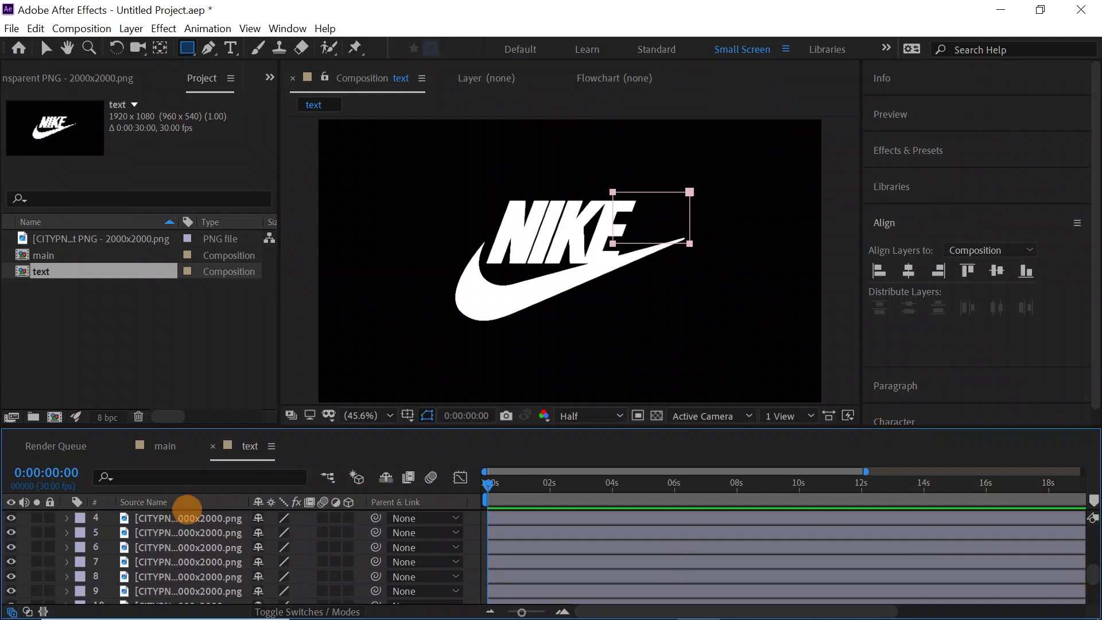
{"action": "left_click", "coordinate": [181, 511]}
{"action": "left_click_drag", "start_coordinate": [446, 258], "coordinate": [549, 323]}
{"action": "mouse_move", "coordinate": [1092, 565]}
{"action": "left_mouse_down"}
{"action": "mouse_move", "coordinate": [1093, 588]}
{"action": "mouse_move", "coordinate": [1093, 556]}
{"action": "left_mouse_up"}
{"action": "left_click", "coordinate": [236, 528]}
{"action": "left_click_drag", "start_coordinate": [549, 255], "coordinate": [655, 307]}
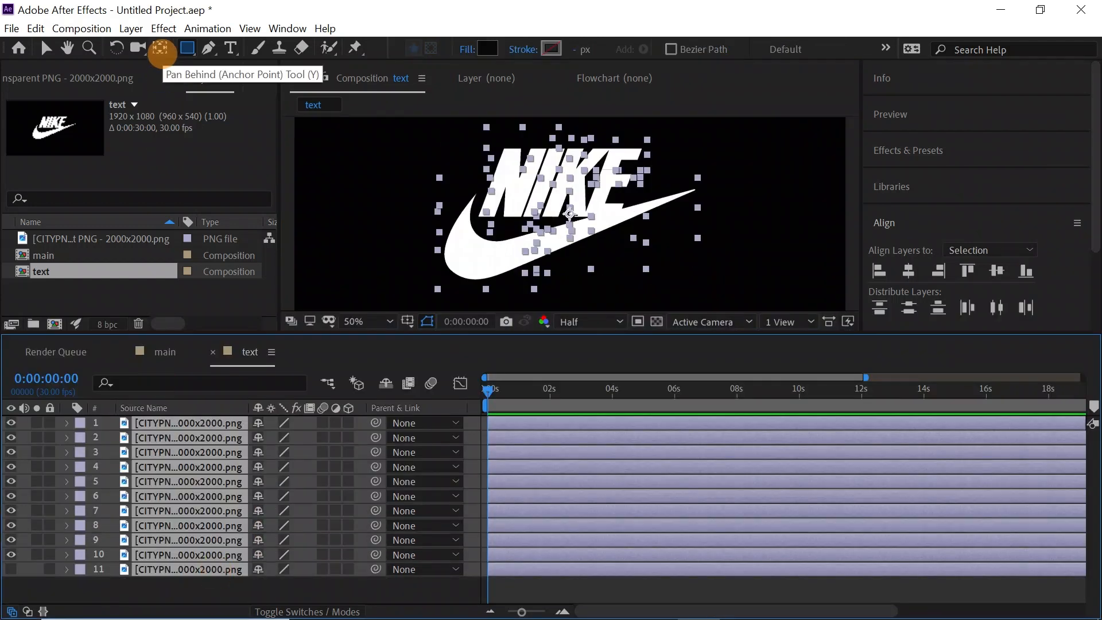
Centre the anchor points of all eleven logo layers on their masked pieces and add Position keyframes at about 2 seconds.
{"action": "left_click", "coordinate": [160, 49]}
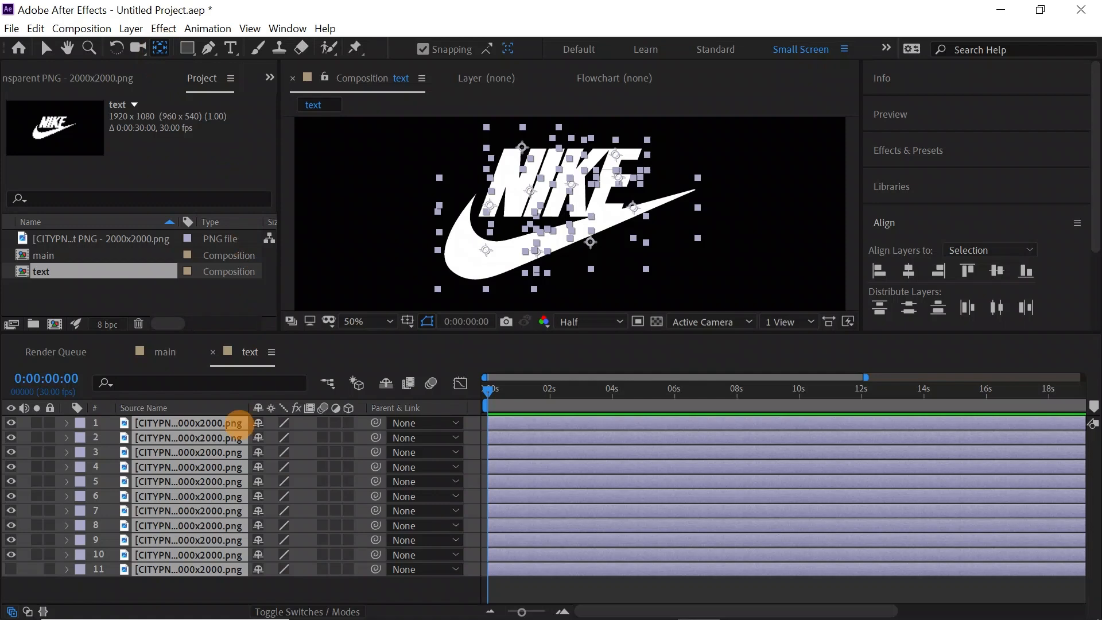
{"action": "key", "text": "p"}
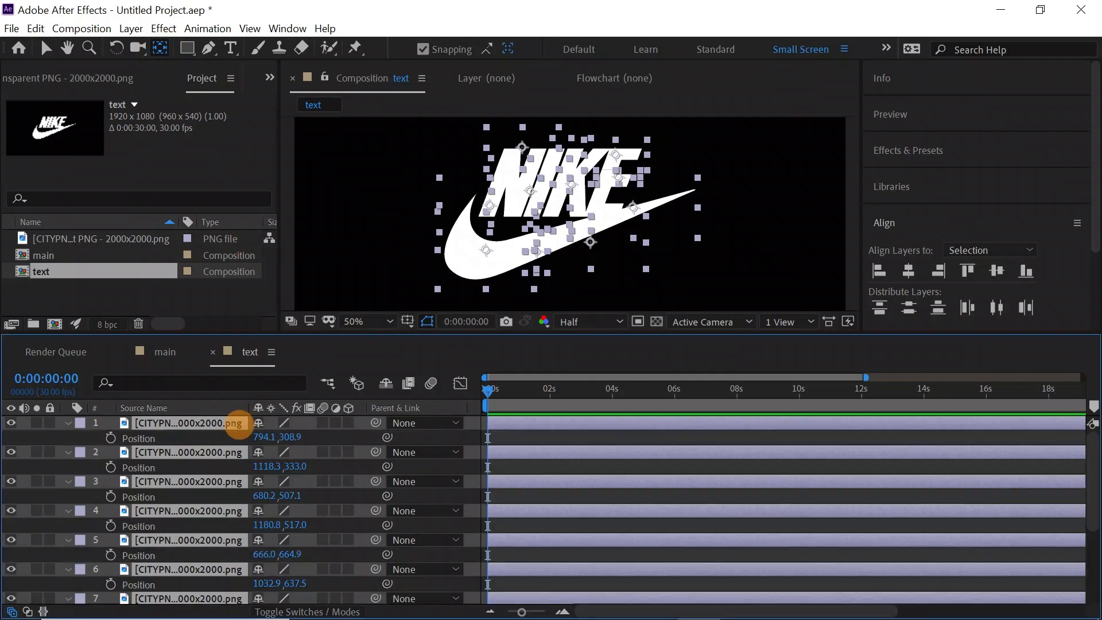
{"action": "mouse_move", "coordinate": [487, 390]}
{"action": "left_mouse_down"}
{"action": "mouse_move", "coordinate": [549, 389]}
{"action": "mouse_move", "coordinate": [491, 389]}
{"action": "left_mouse_up"}
{"action": "left_click", "coordinate": [110, 437]}
At 0:00:00:03, move layer 1's piece off-frame left to about -150, 317 and layer 2's piece off-frame right to about 2102, 333.
{"action": "left_click", "coordinate": [552, 216]}
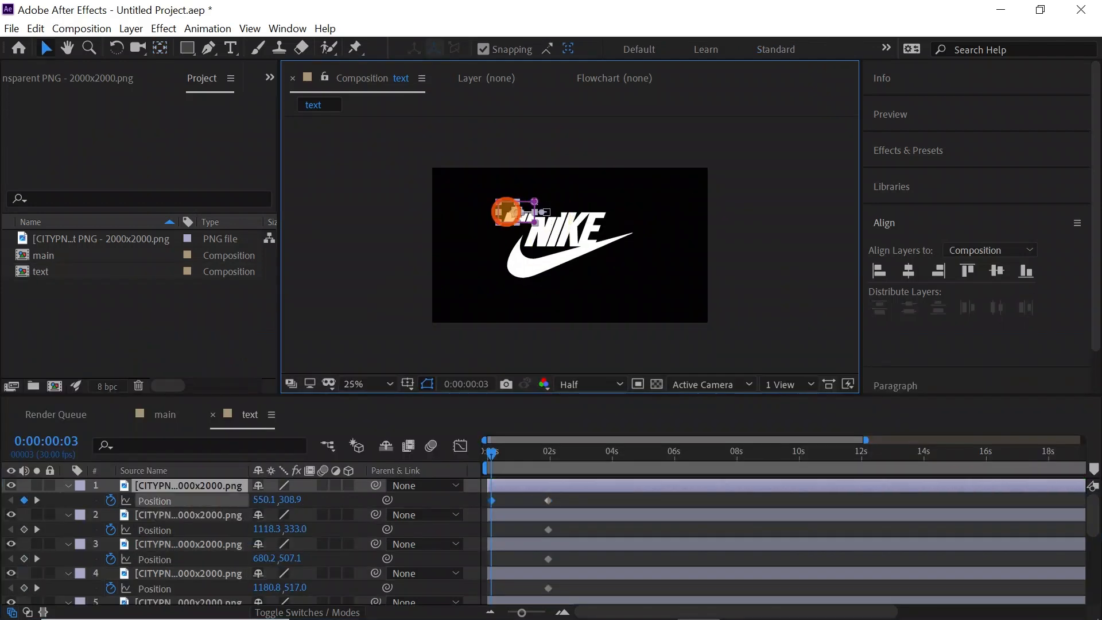
{"action": "left_click_drag", "start_coordinate": [509, 212], "coordinate": [411, 213]}
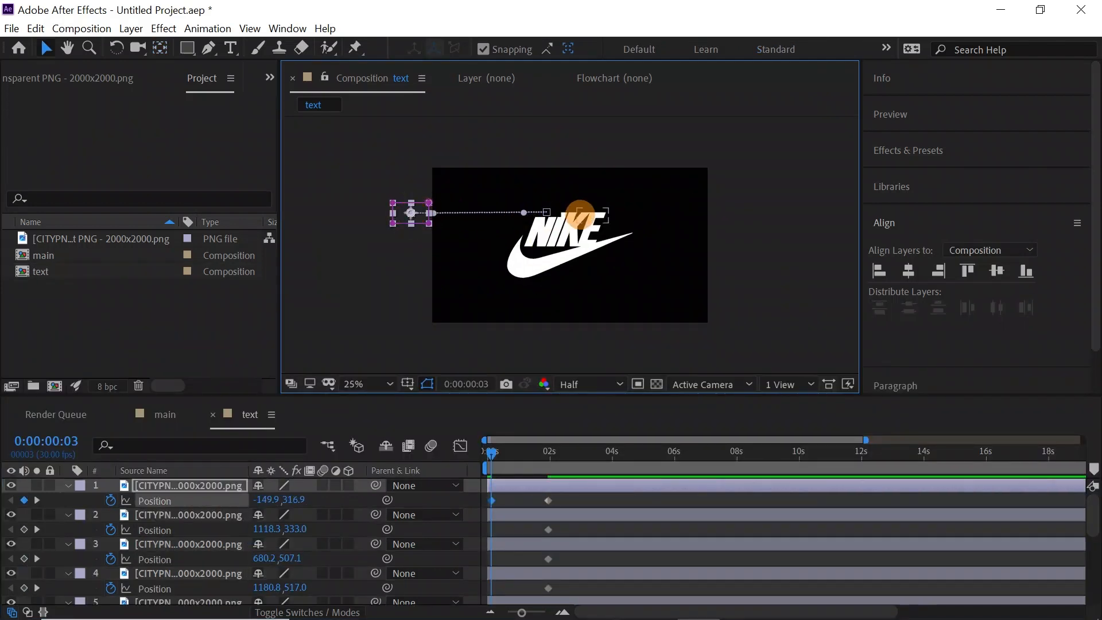
{"action": "left_click", "coordinate": [229, 513]}
{"action": "left_click_drag", "start_coordinate": [594, 212], "coordinate": [734, 204]}
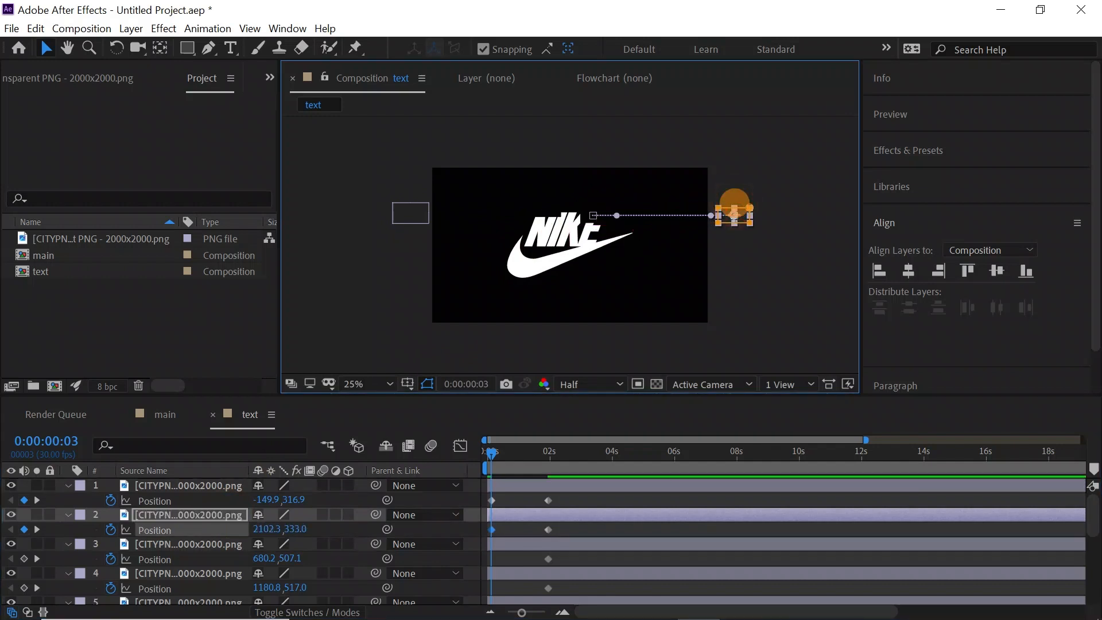
Move the middle letter piece above the frame and layer 3's piece off-frame left to about -272, 507.
{"action": "left_click", "coordinate": [570, 221]}
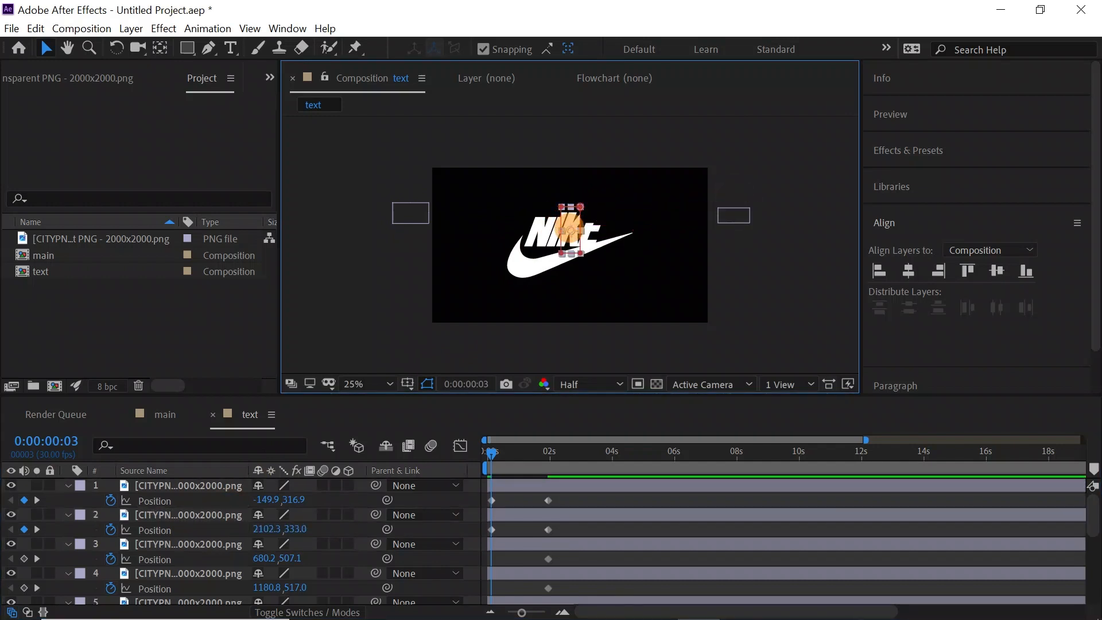
{"action": "left_click_drag", "start_coordinate": [570, 221], "coordinate": [577, 134]}
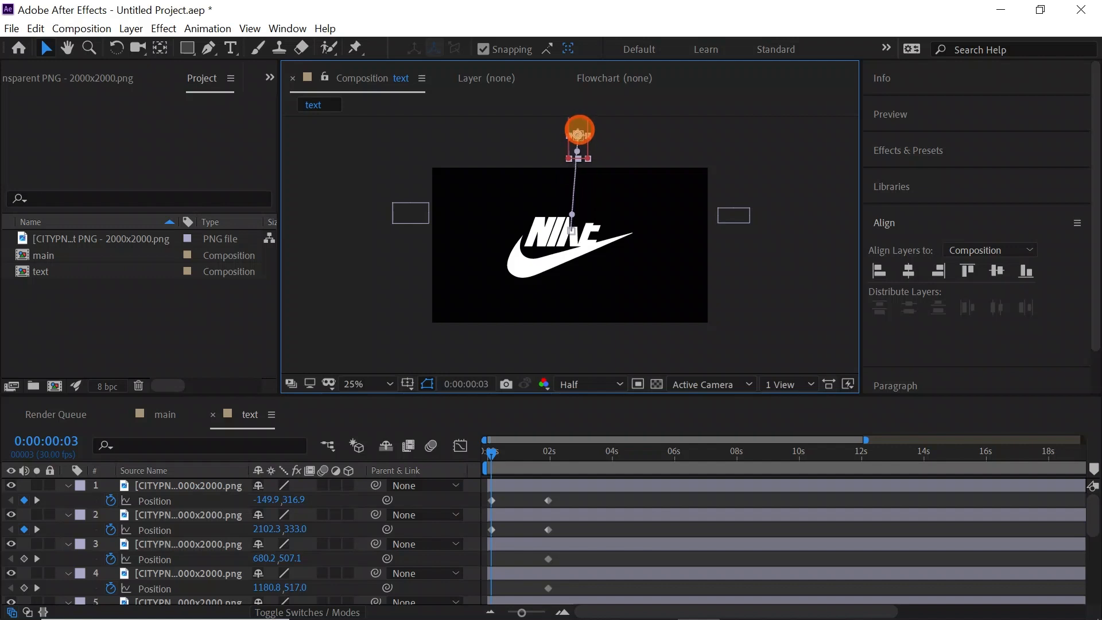
{"action": "left_click", "coordinate": [533, 236]}
{"action": "left_click", "coordinate": [539, 224]}
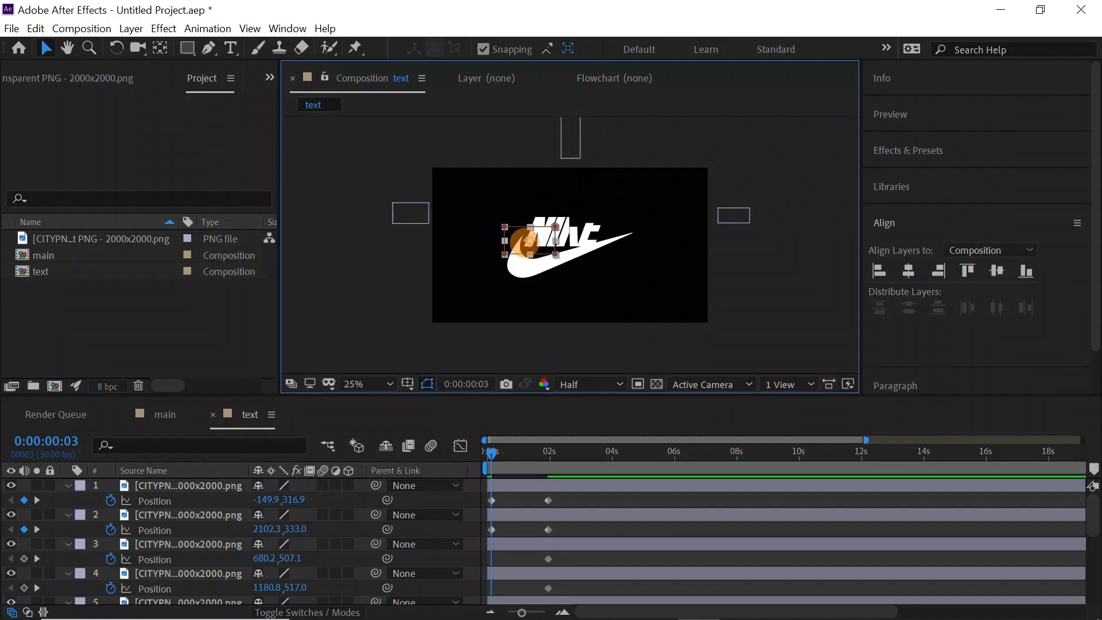
{"action": "left_click_drag", "start_coordinate": [528, 241], "coordinate": [393, 241]}
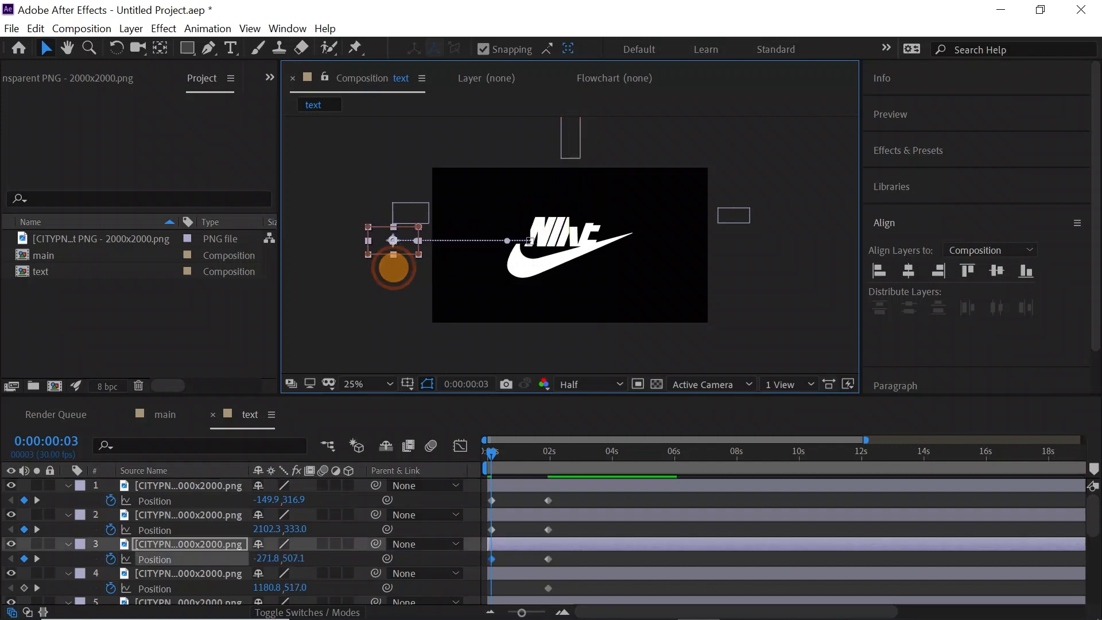
Move the remaining logo pieces outside the frame in different directions at 0:00:00:03, undoing the last misplaced move.
{"action": "left_click", "coordinate": [526, 263]}
{"action": "left_click_drag", "start_coordinate": [525, 263], "coordinate": [526, 353]}
{"action": "left_click_drag", "start_coordinate": [545, 233], "coordinate": [470, 140]}
{"action": "left_click_drag", "start_coordinate": [589, 233], "coordinate": [760, 270]}
{"action": "left_click_drag", "start_coordinate": [590, 229], "coordinate": [641, 122]}
{"action": "left_click_drag", "start_coordinate": [557, 257], "coordinate": [386, 307]}
{"action": "key", "text": "ctrl+z"}
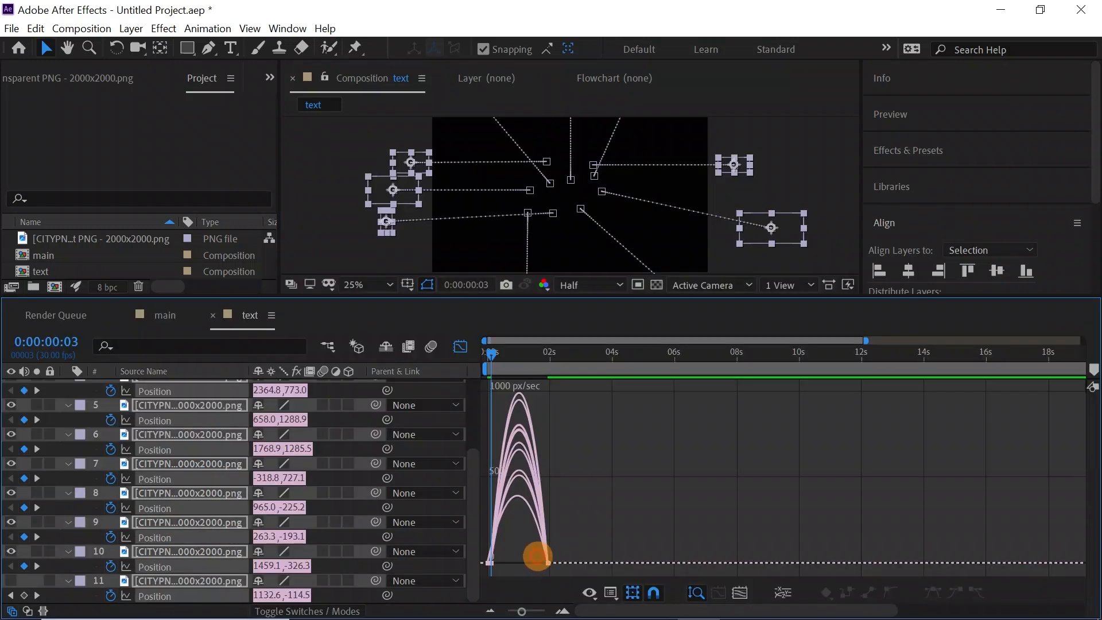
Lengthen the easing into all end Position keyframes in the speed graph and stagger the logo layers' start times.
{"action": "left_click_drag", "start_coordinate": [537, 556], "coordinate": [563, 580]}
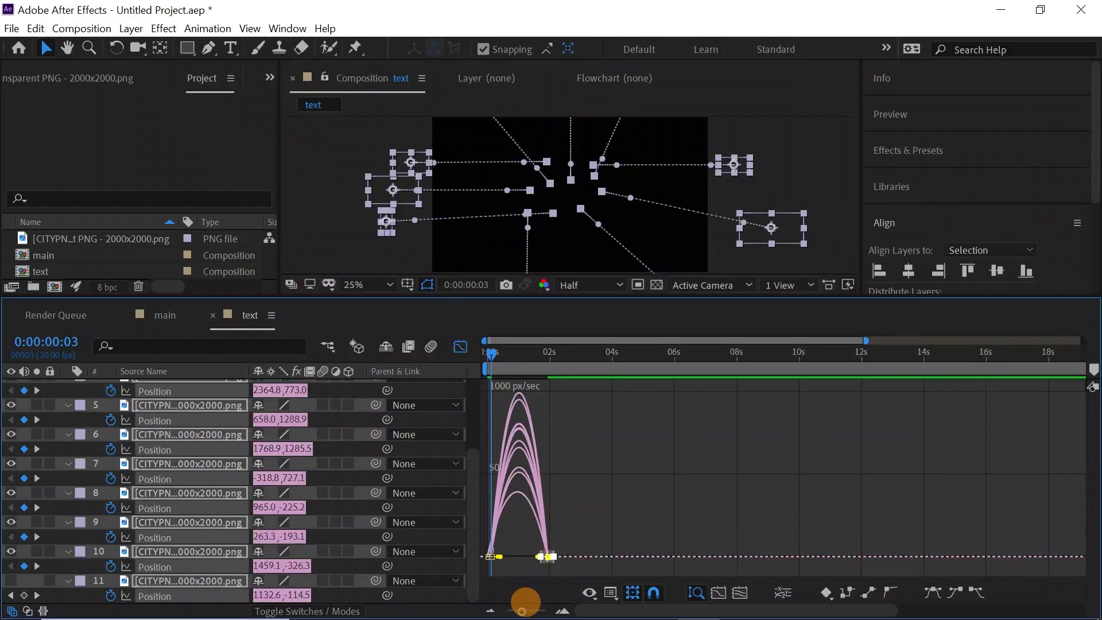
{"action": "left_click_drag", "start_coordinate": [522, 611], "coordinate": [534, 611]}
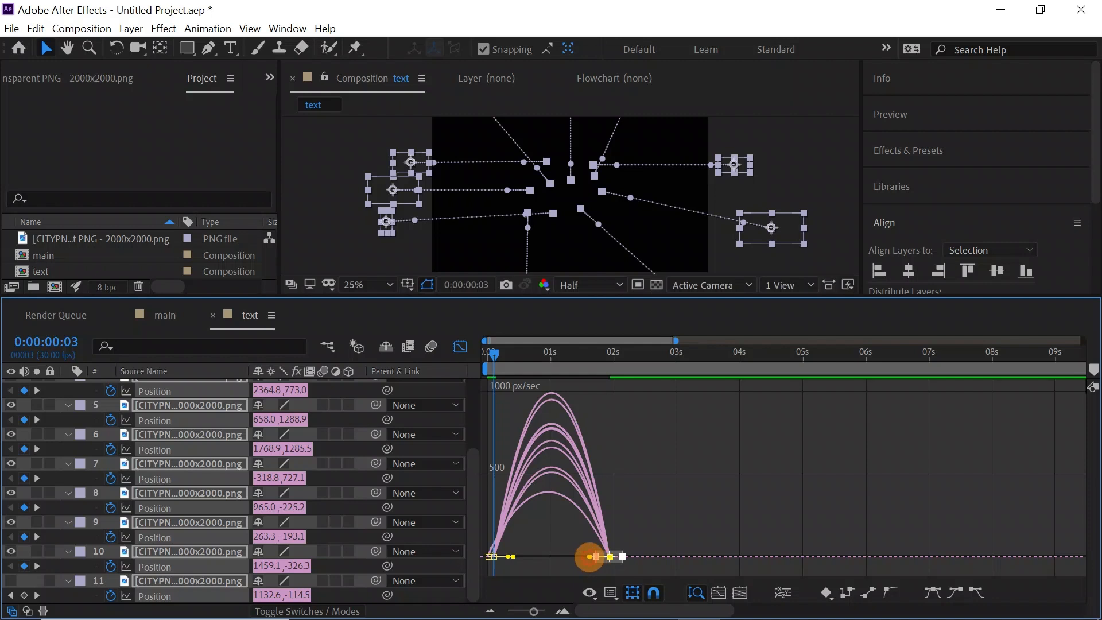
{"action": "left_click_drag", "start_coordinate": [589, 556], "coordinate": [551, 556]}
{"action": "left_click", "coordinate": [460, 347]}
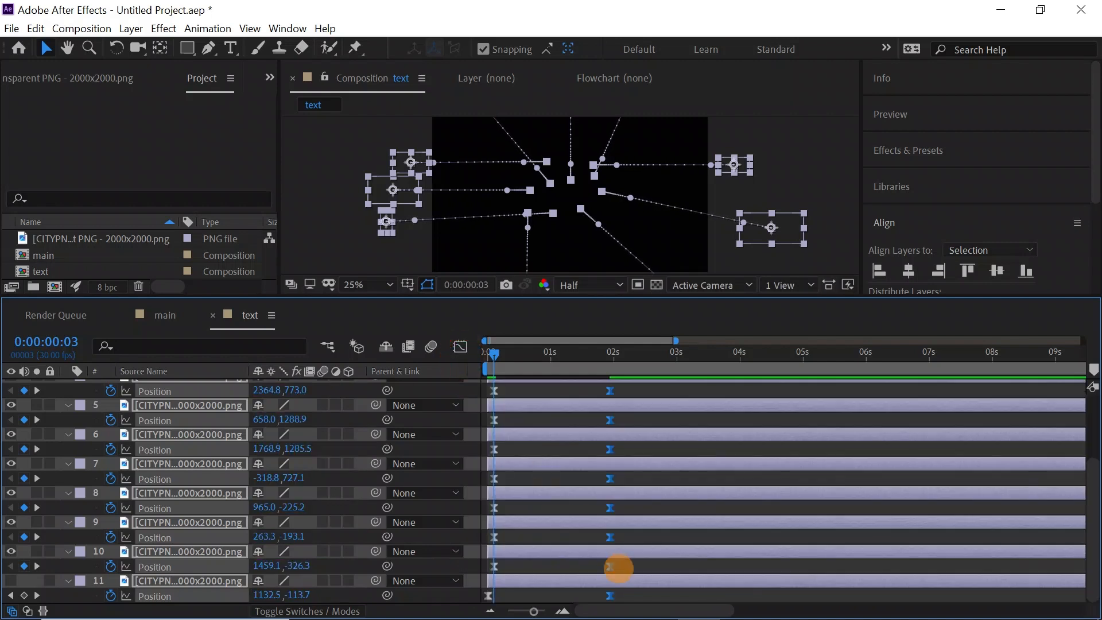
{"action": "double_click", "coordinate": [172, 386]}
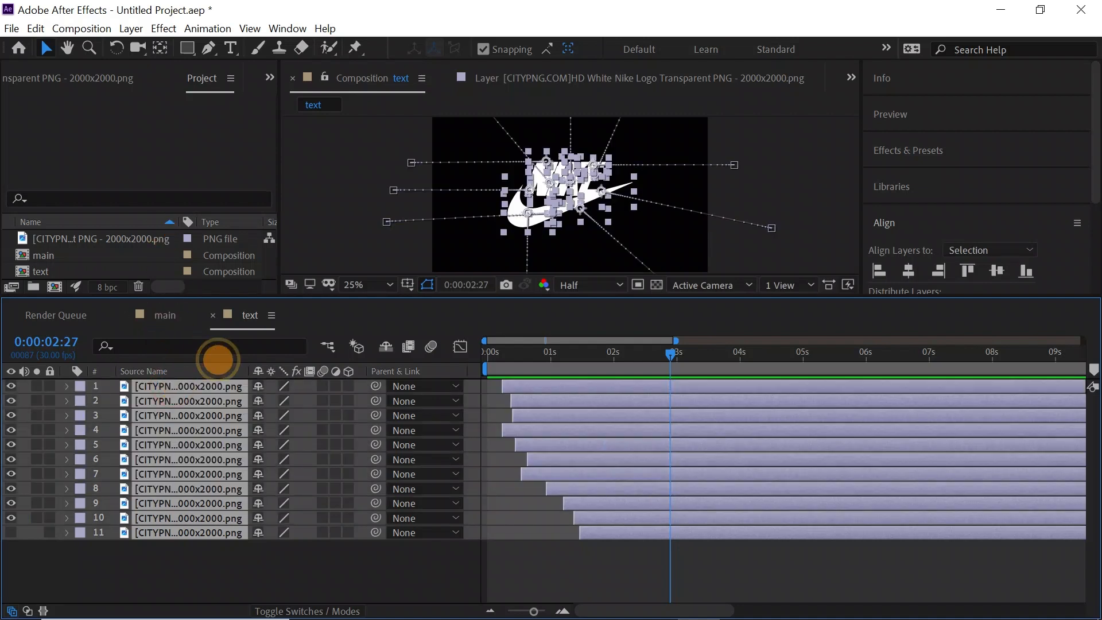
{"action": "right_click", "coordinate": [273, 551]}
{"action": "mouse_move", "coordinate": [307, 387]}
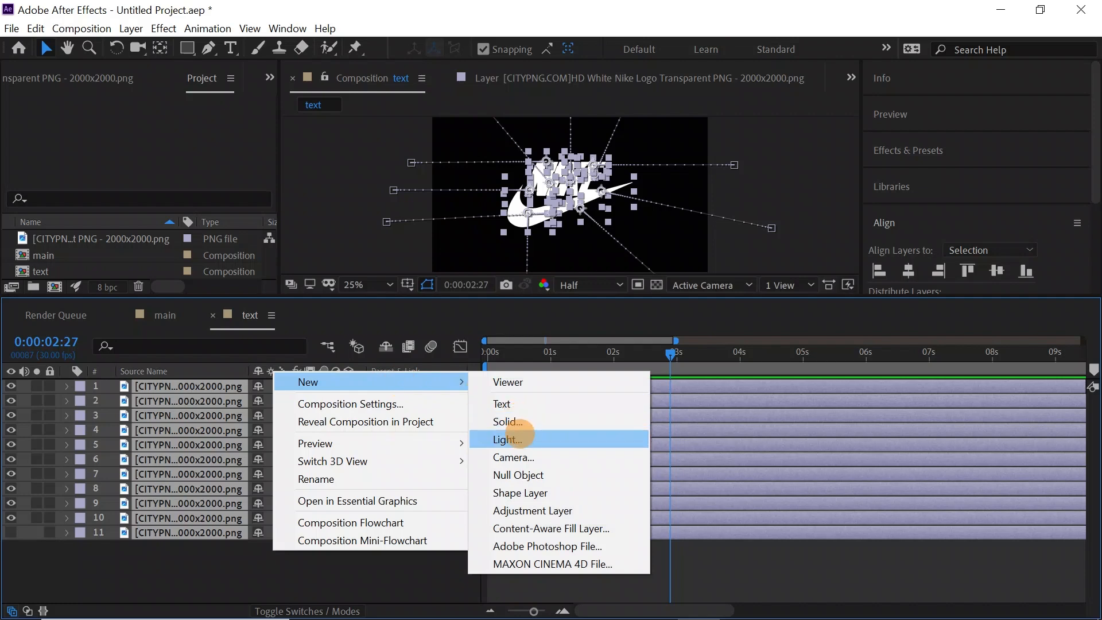
{"action": "left_click", "coordinate": [445, 570]}
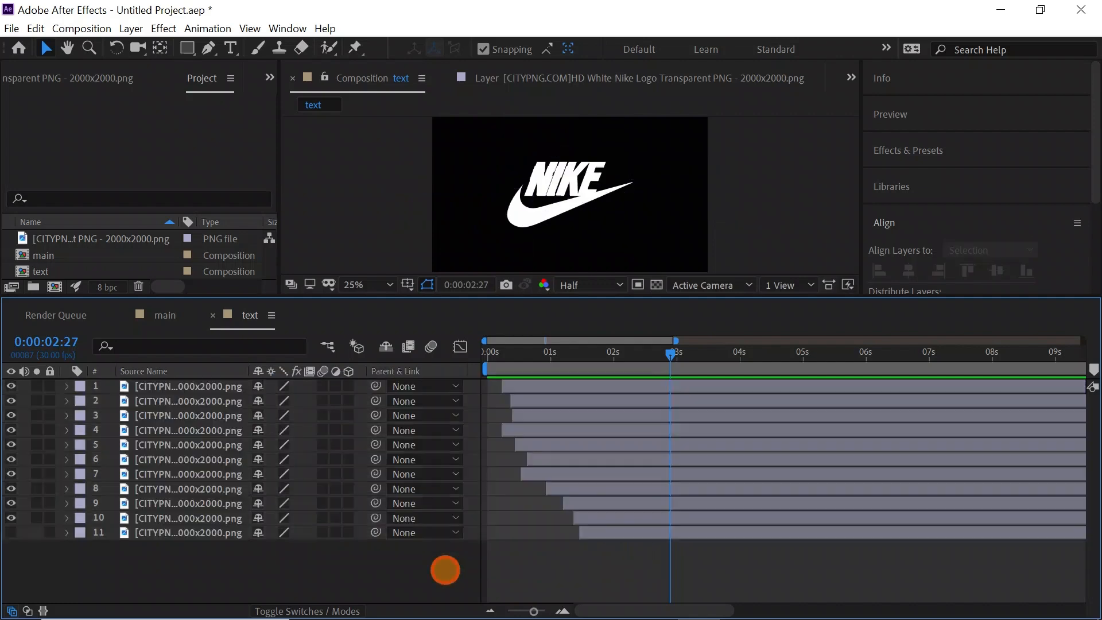
Pre-compose all eleven logo layers into a new composition named animation, moving all attributes into it.
{"action": "key", "text": "ctrl+a"}
{"action": "right_click", "coordinate": [246, 534]}
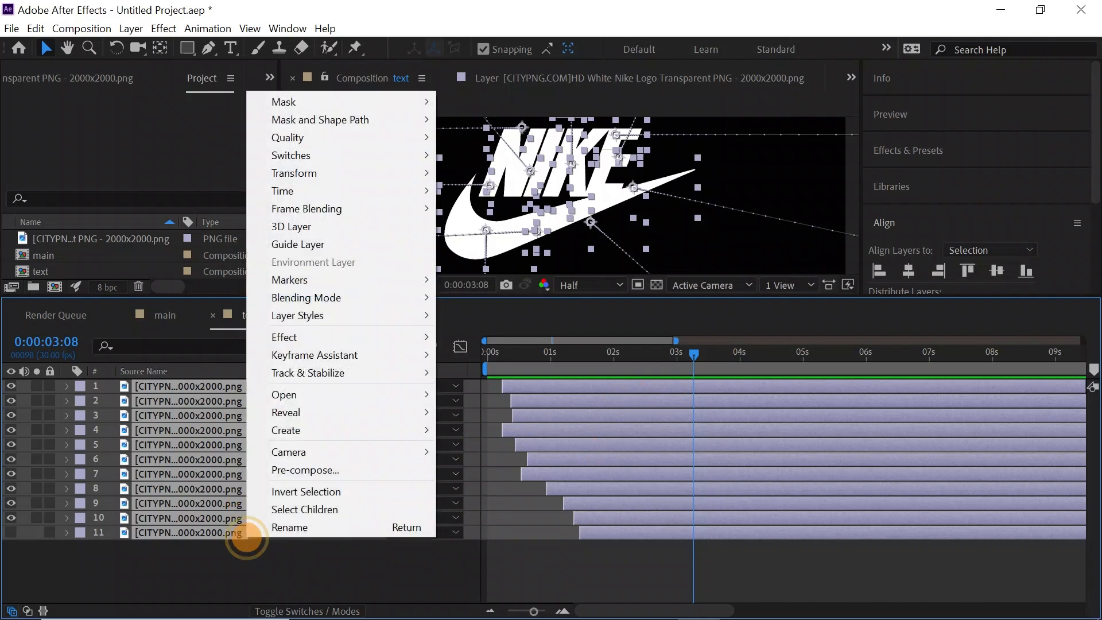
{"action": "left_click", "coordinate": [299, 470]}
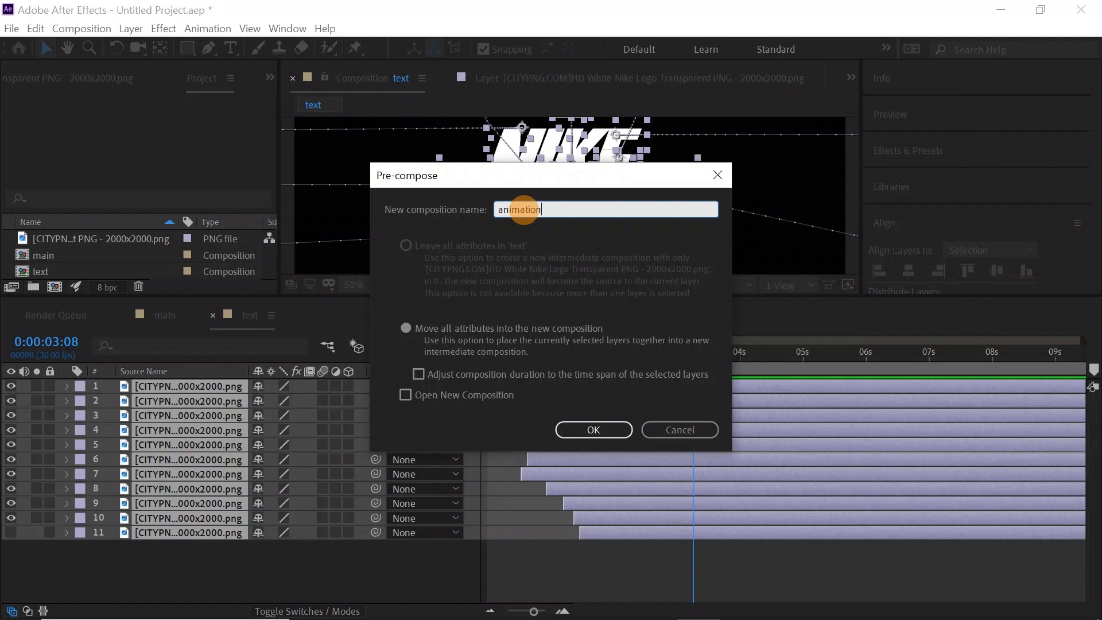
{"action": "left_click", "coordinate": [597, 428]}
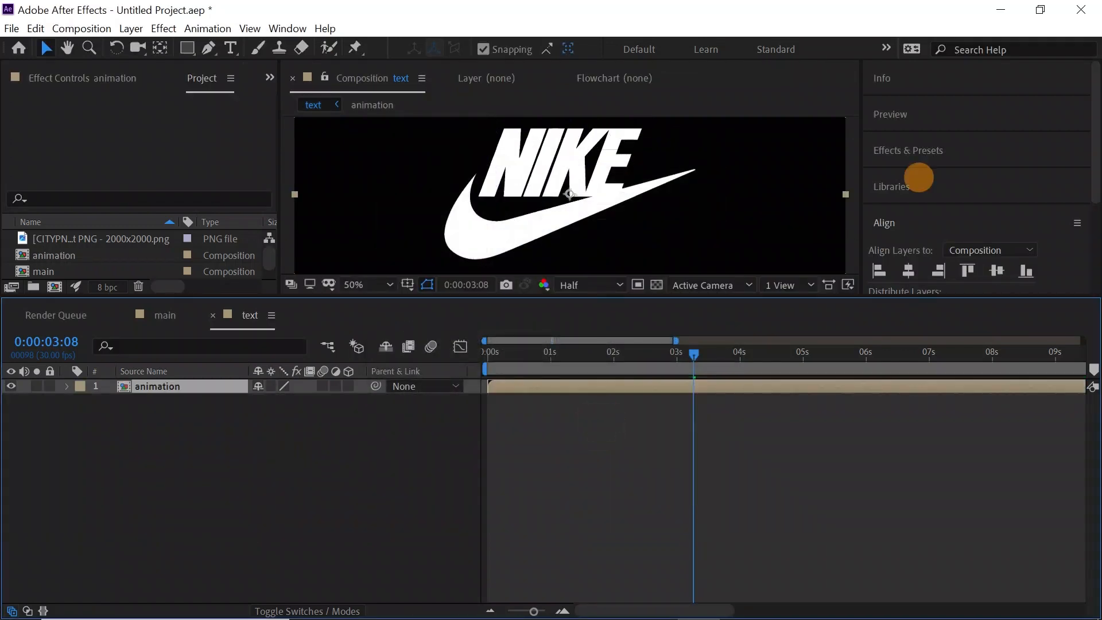
Search the effects and presets for "shi" to find Shift Channels.
{"action": "left_click", "coordinate": [918, 173]}
{"action": "left_click", "coordinate": [916, 178]}
{"action": "type", "text": "sh"}
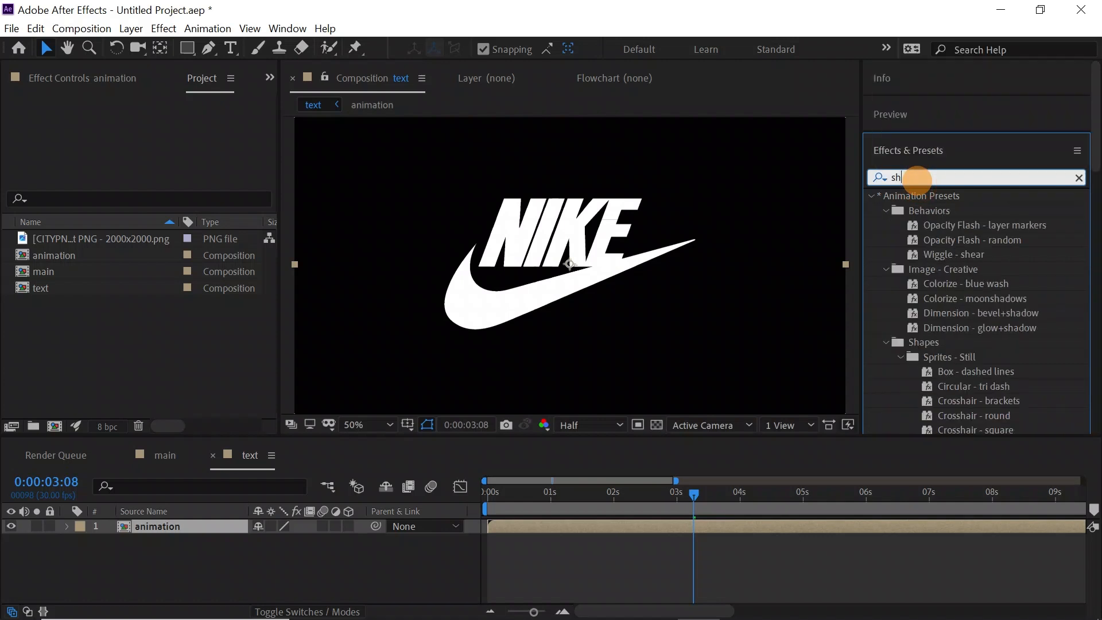
{"action": "type", "text": "i"}
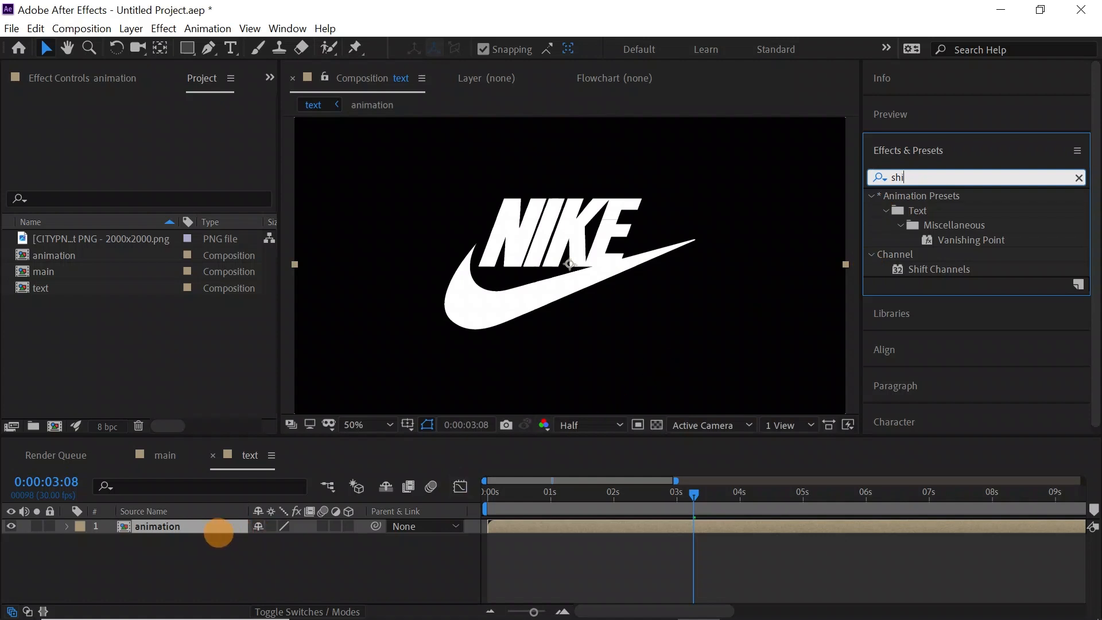
{"action": "type", "text": "d"}
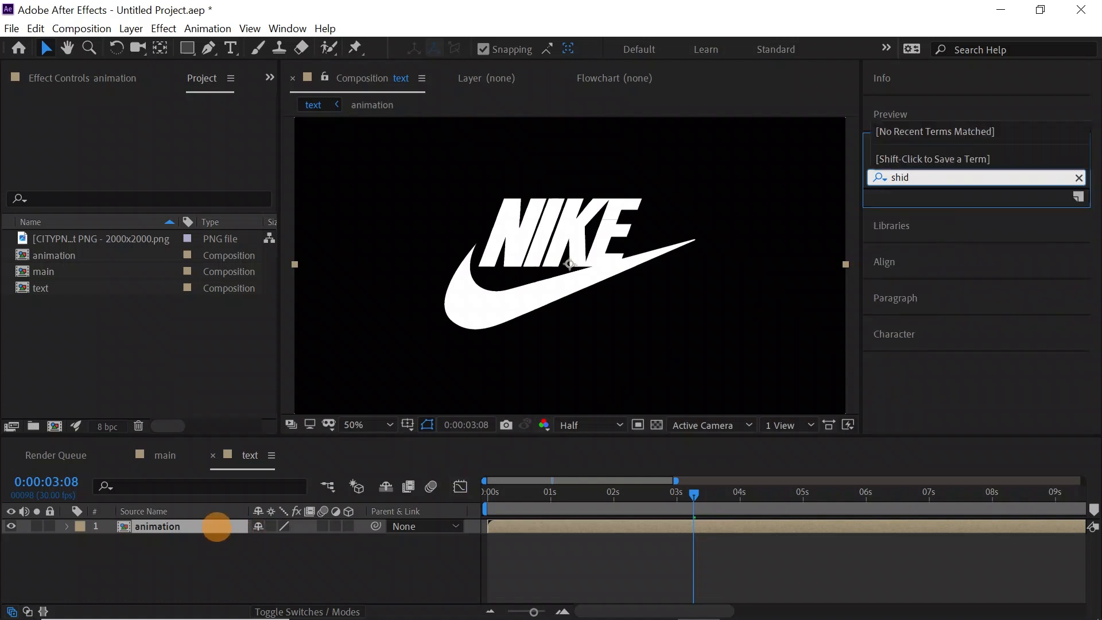
{"action": "key", "text": "BackSpace"}
Duplicate the animation layer twice to get three stacked copies.
{"action": "left_click", "coordinate": [220, 552]}
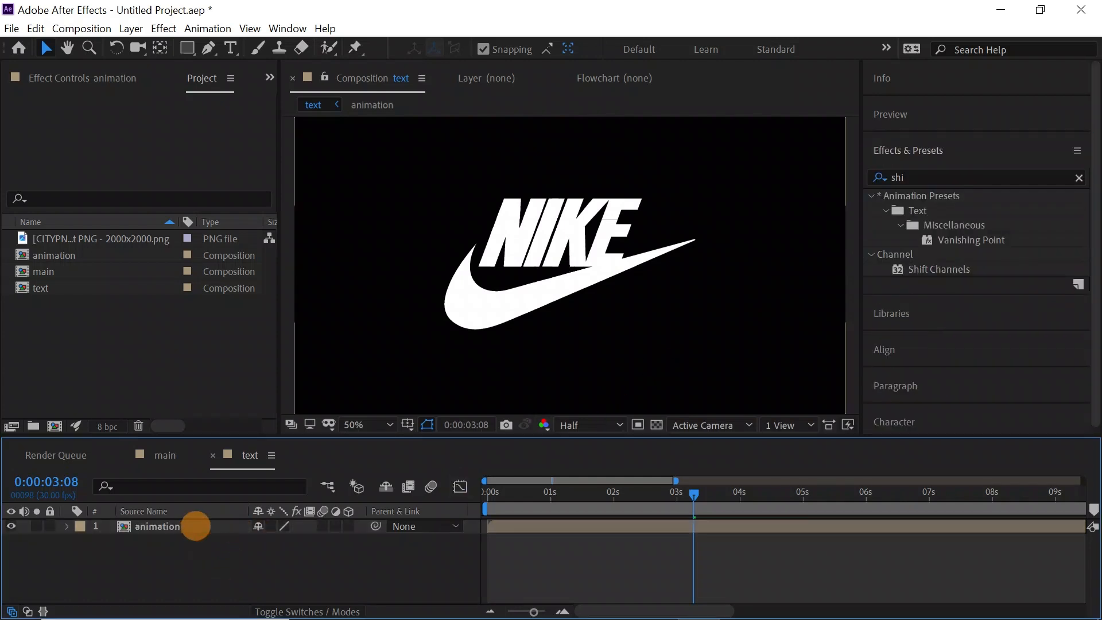
{"action": "left_click", "coordinate": [196, 526]}
{"action": "key", "text": "ctrl+d"}
{"action": "key", "text": "ctrl+d"}
Apply Shift Channels to the three animation layers, keeping only blue on the first copy with red and green set to Full Off.
{"action": "left_click", "coordinate": [916, 269]}
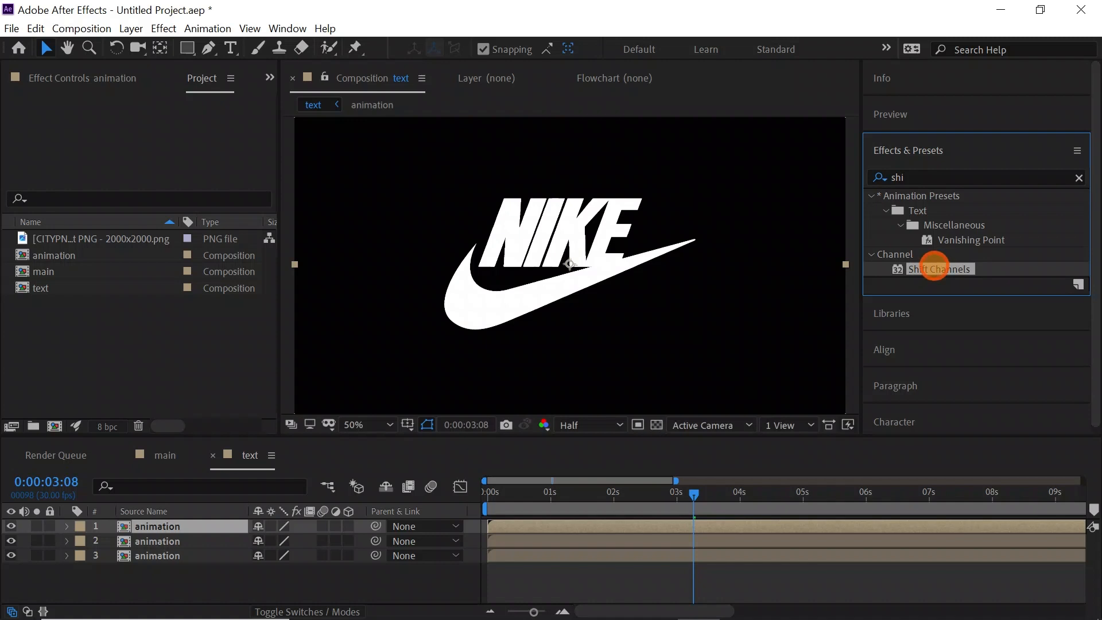
{"action": "left_click_drag", "start_coordinate": [934, 268], "coordinate": [239, 554]}
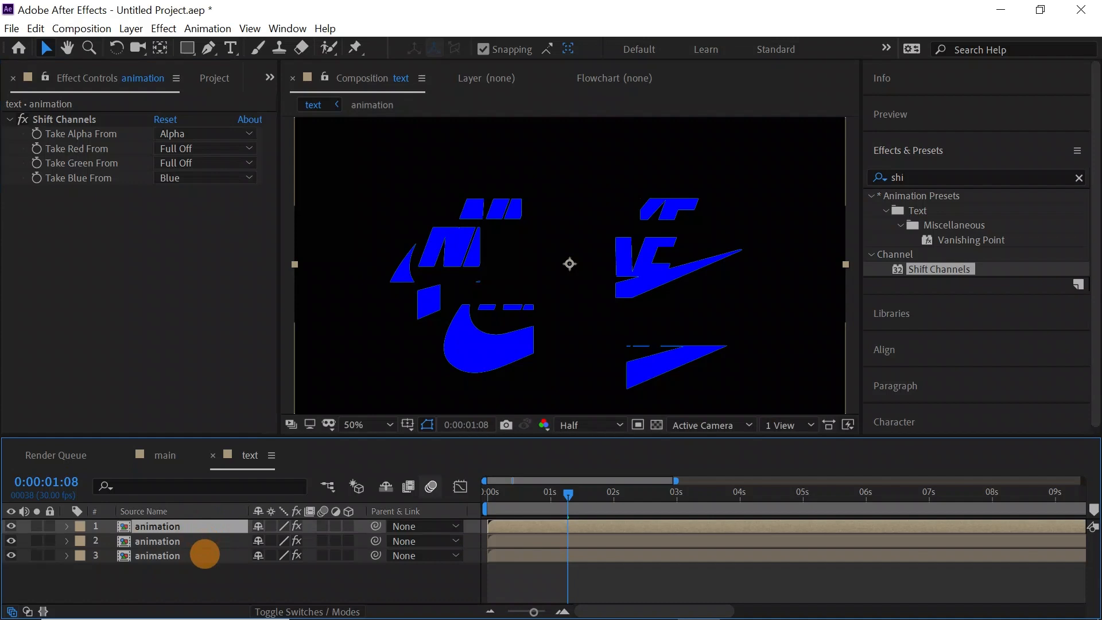
Set the blending mode of all three animation layers to Add.
{"action": "left_click", "coordinate": [203, 556]}
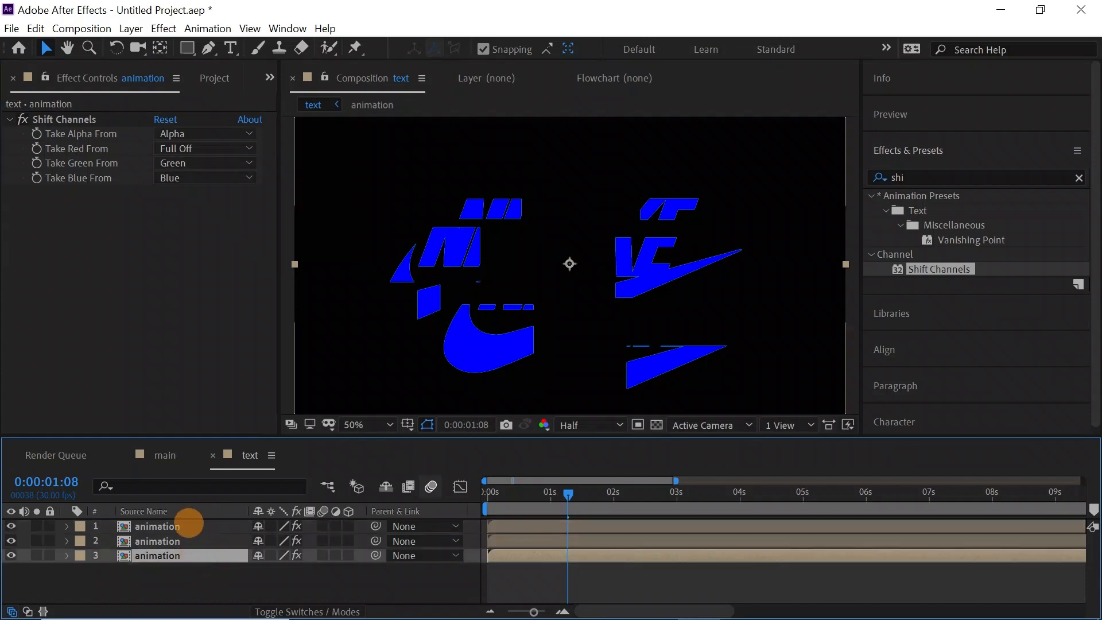
{"action": "left_click", "coordinate": [188, 524], "text": "shift"}
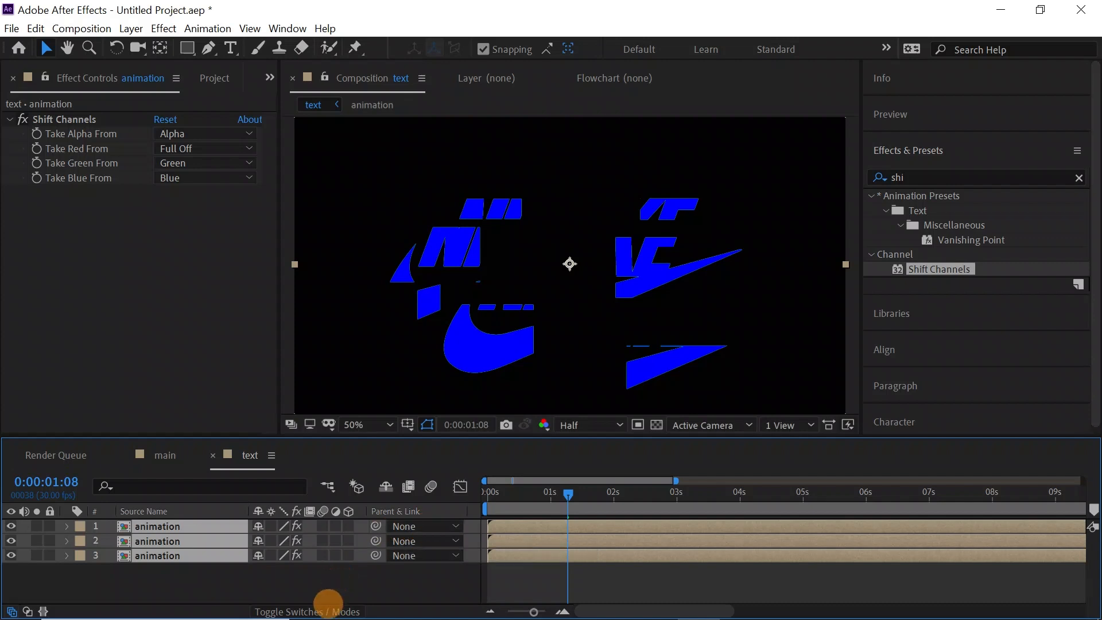
{"action": "left_click", "coordinate": [325, 610]}
{"action": "left_click", "coordinate": [274, 525]}
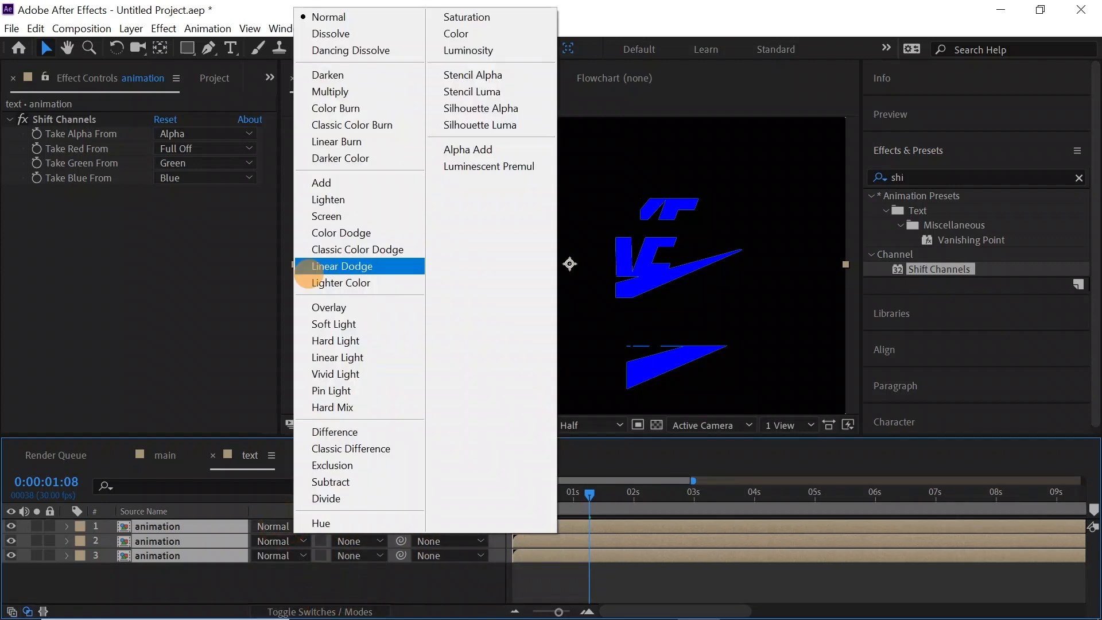
{"action": "left_click", "coordinate": [320, 183]}
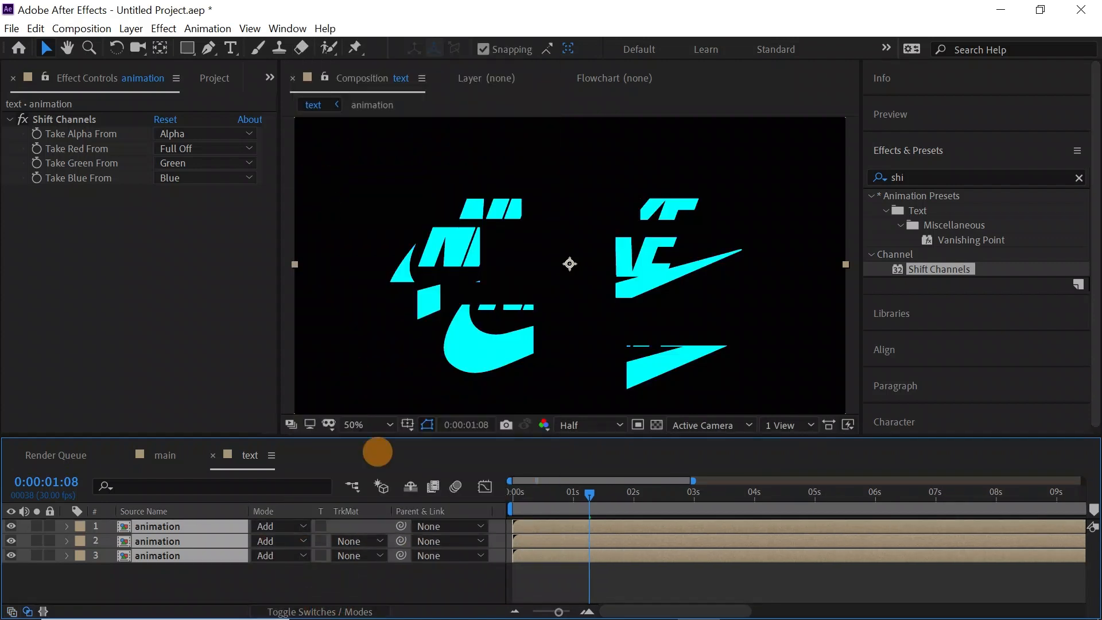
Stagger the second and third animation layers to start at about 0.5 s and 1 s, and preview the result.
{"action": "left_click", "coordinate": [598, 552]}
{"action": "key", "text": "Home"}
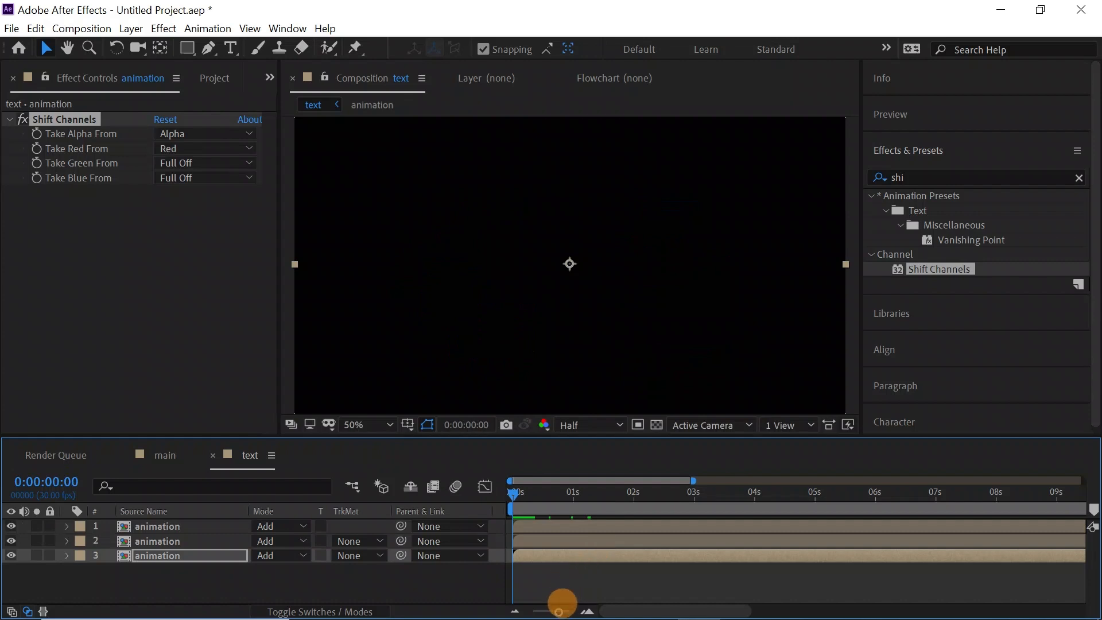
{"action": "left_click_drag", "start_coordinate": [558, 611], "coordinate": [555, 611]}
{"action": "left_click", "coordinate": [530, 538]}
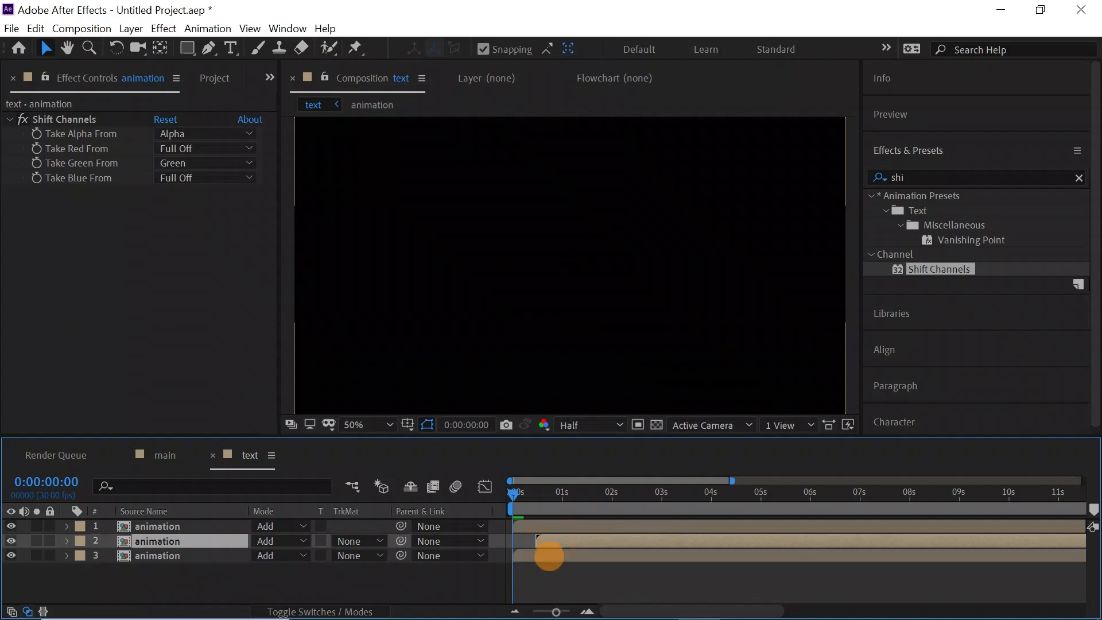
{"action": "left_click_drag", "start_coordinate": [550, 556], "coordinate": [590, 555]}
{"action": "key", "text": "space"}
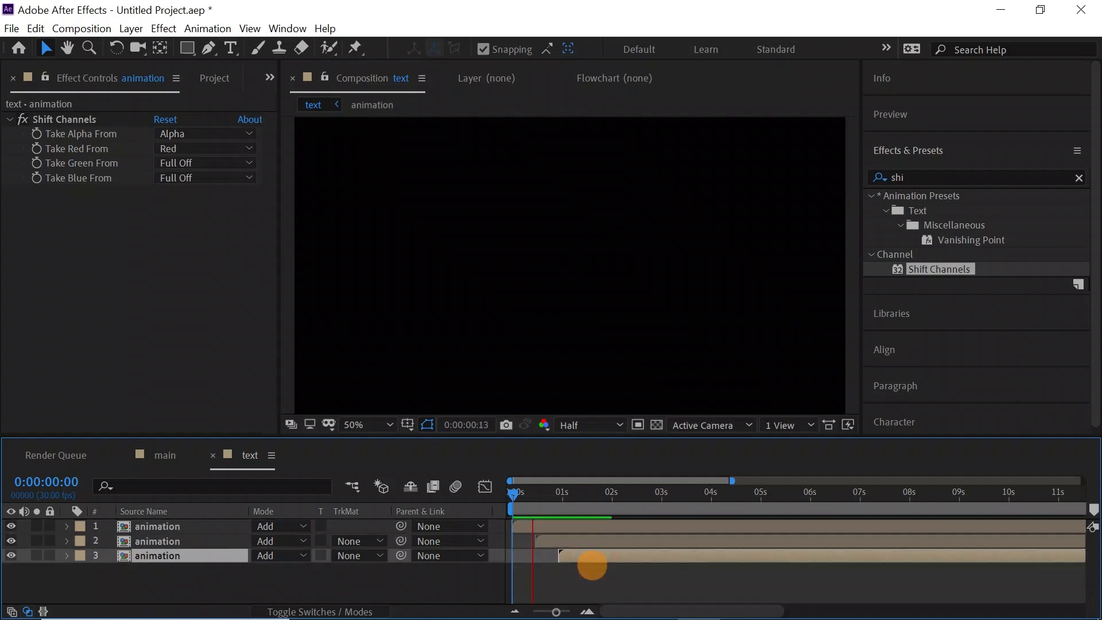
{"action": "key", "text": "space"}
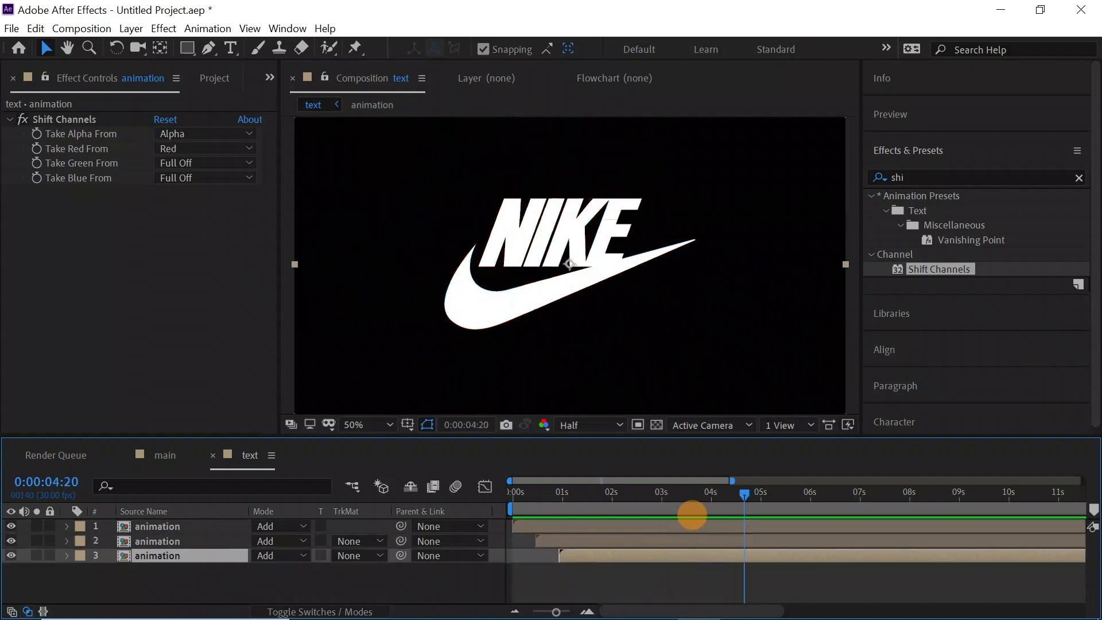
Replay the animation from the start and tighten the second and third layers' start offsets to about 0.3 s and 0.6 s.
{"action": "left_click_drag", "start_coordinate": [744, 492], "coordinate": [492, 491]}
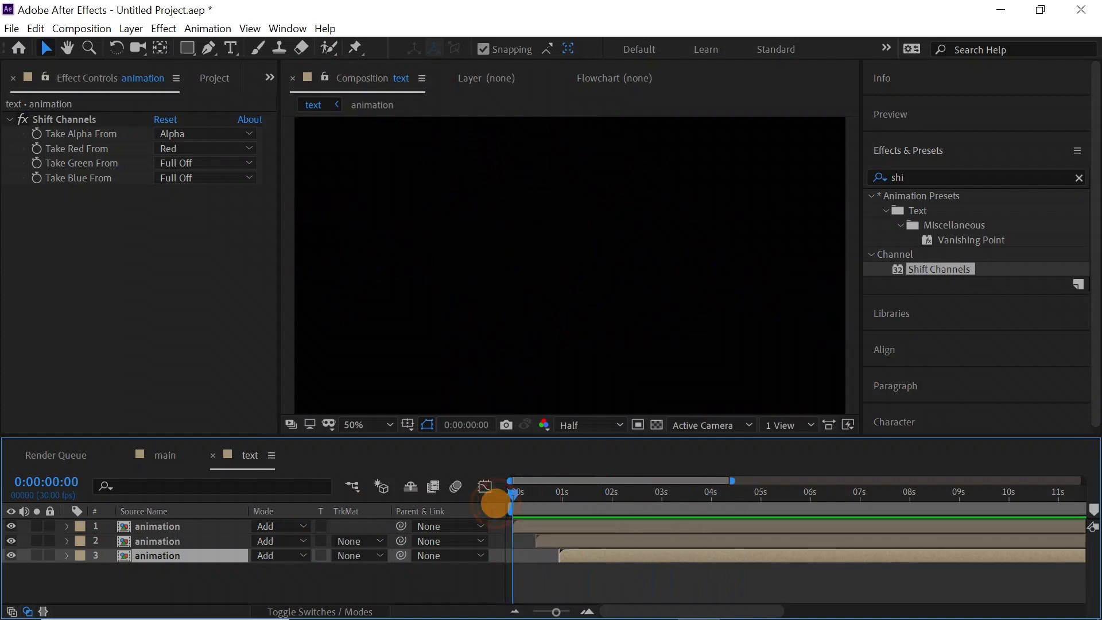
{"action": "key", "text": "space"}
{"action": "left_click", "coordinate": [541, 537]}
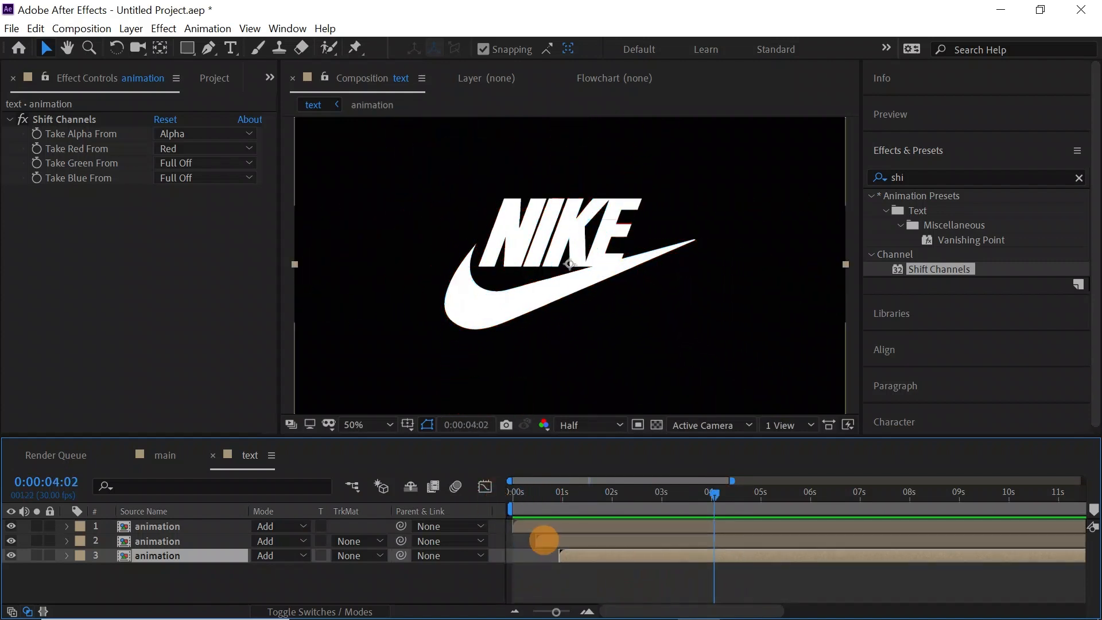
{"action": "left_click_drag", "start_coordinate": [570, 555], "coordinate": [553, 556]}
{"action": "left_click_drag", "start_coordinate": [713, 492], "coordinate": [485, 507]}
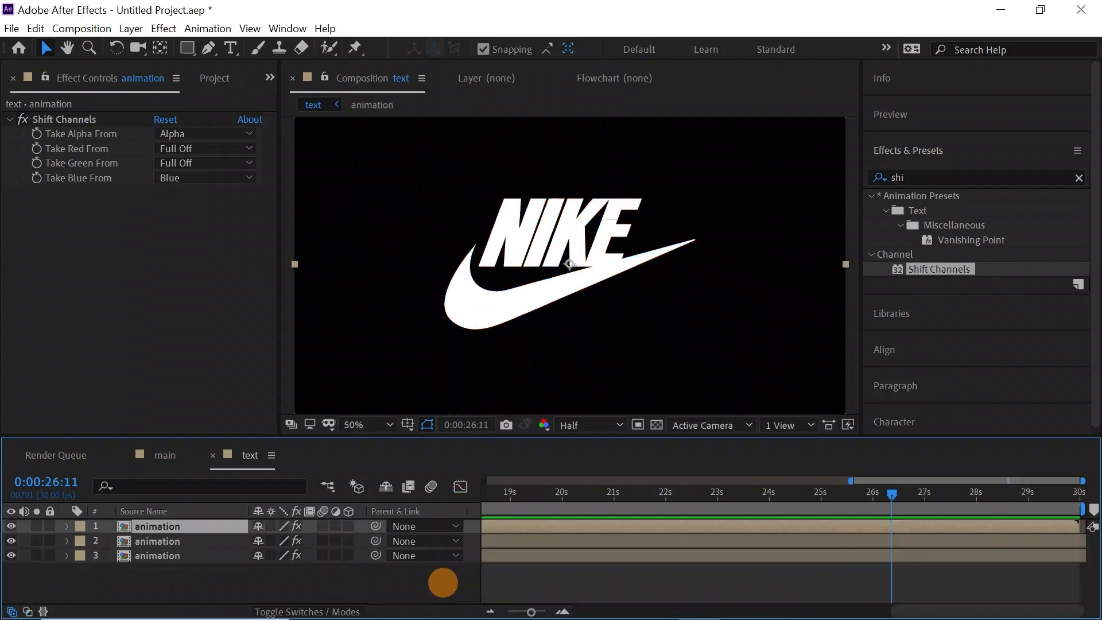
Create a new adjustment layer above the three animation layers.
{"action": "right_click", "coordinate": [443, 581]}
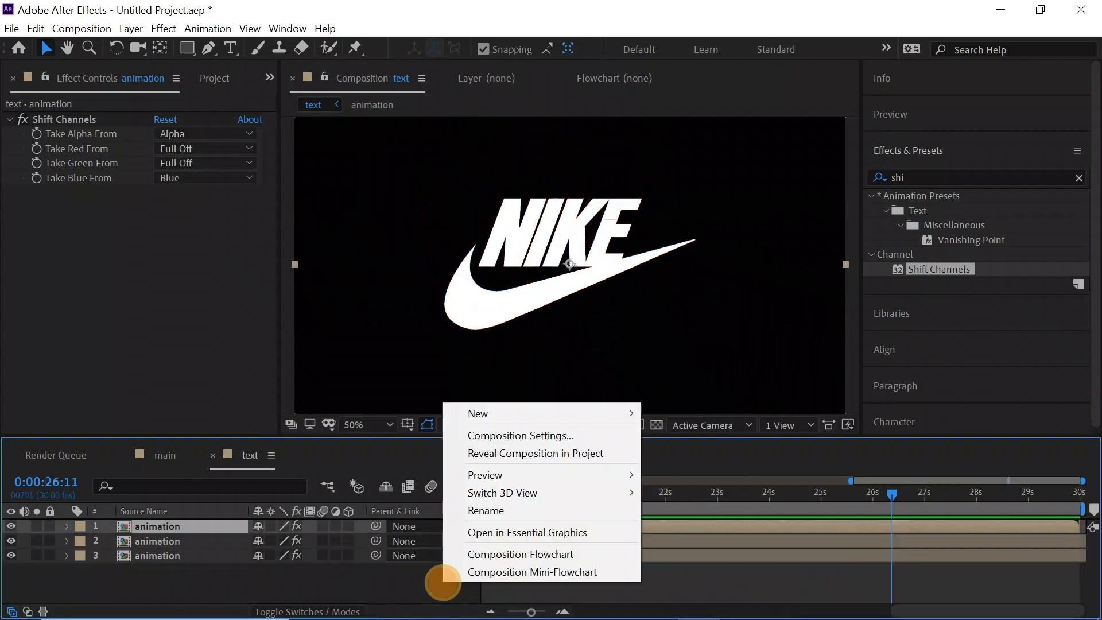
{"action": "mouse_move", "coordinate": [466, 412]}
{"action": "left_click", "coordinate": [769, 542]}
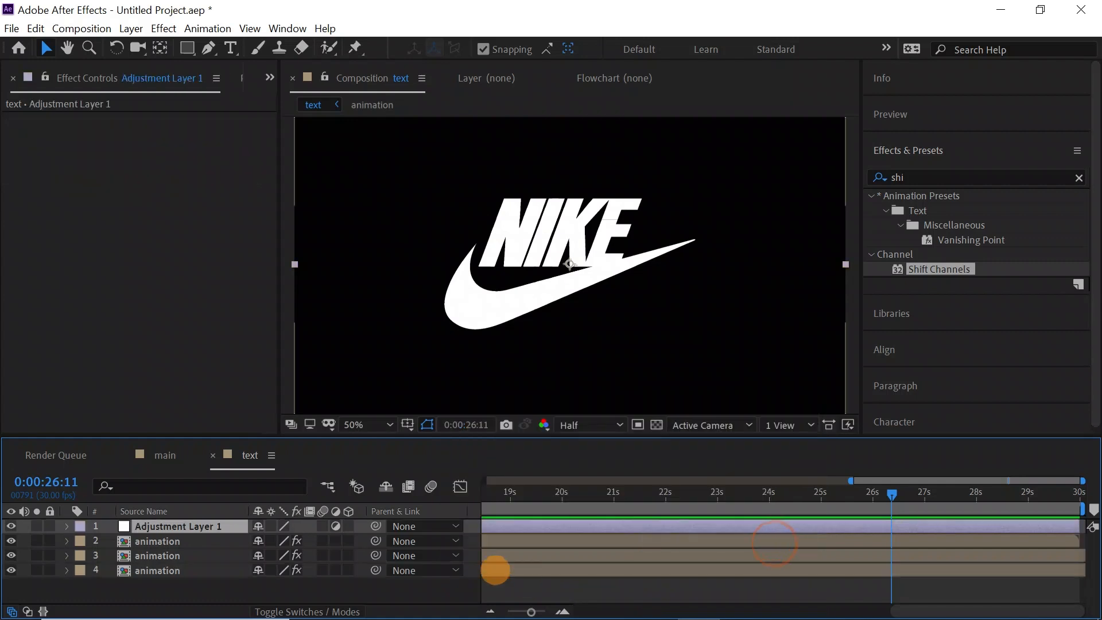
Search the effects for "time" and apply Time Displacement to the adjustment layer with a Max Displacement Time of -0.2 and Time Resolution of 60 fps.
{"action": "left_click", "coordinate": [1079, 177]}
{"action": "left_click", "coordinate": [1024, 178]}
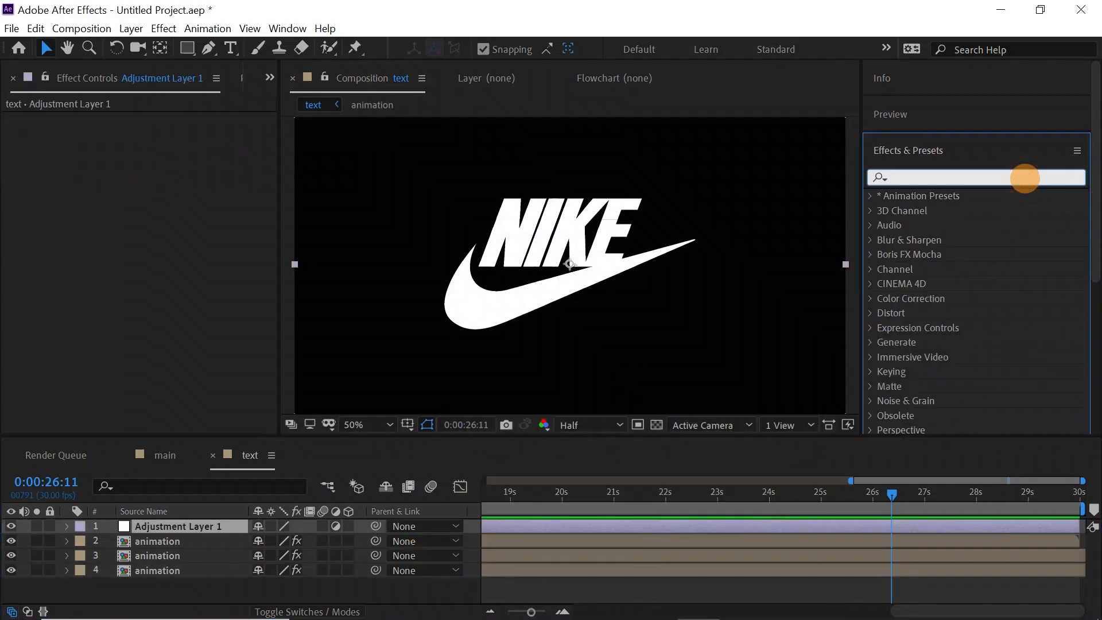
{"action": "type", "text": "time"}
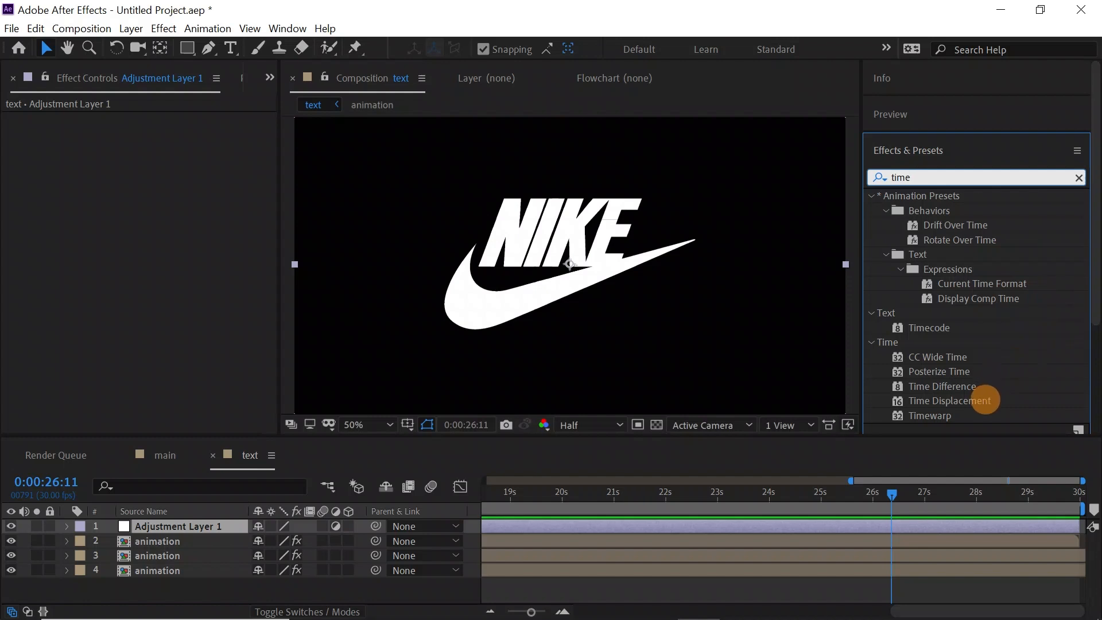
{"action": "left_click_drag", "start_coordinate": [980, 400], "coordinate": [234, 524]}
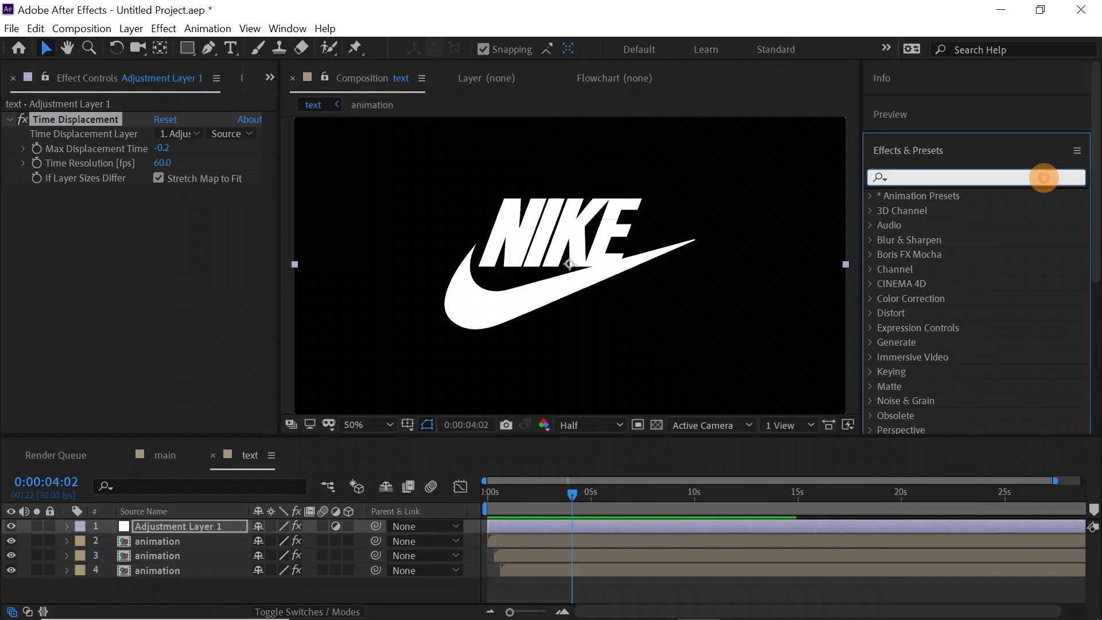
Add the Glow effect to the adjustment layer with a Glow Radius of 29, and preview the animation from the start.
{"action": "left_click", "coordinate": [1043, 177]}
{"action": "type", "text": "glo"}
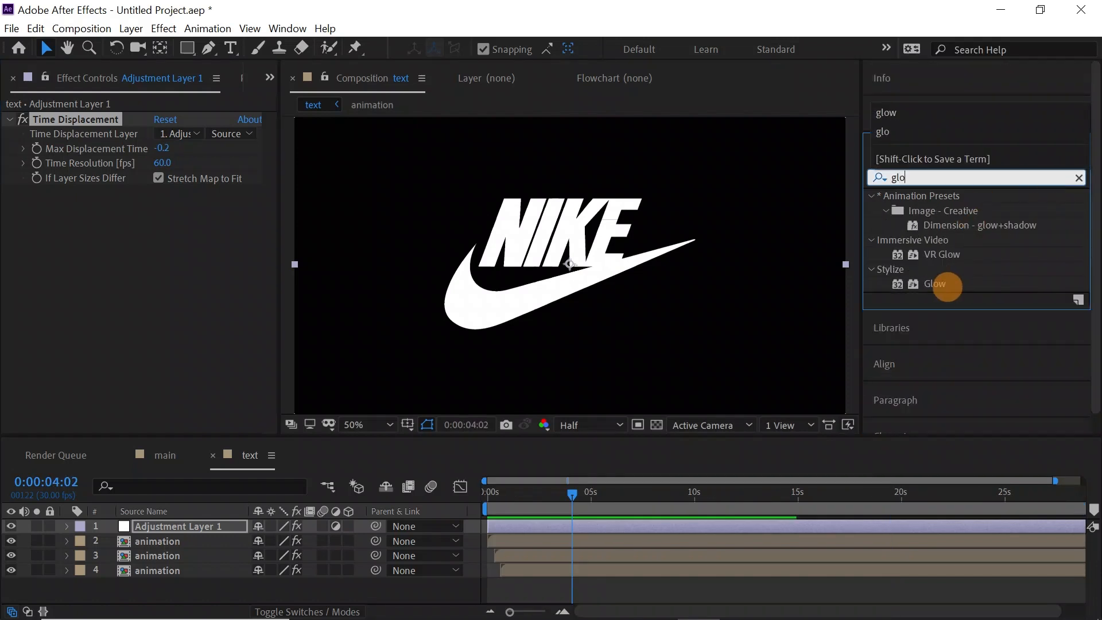
{"action": "left_click_drag", "start_coordinate": [947, 286], "coordinate": [190, 526]}
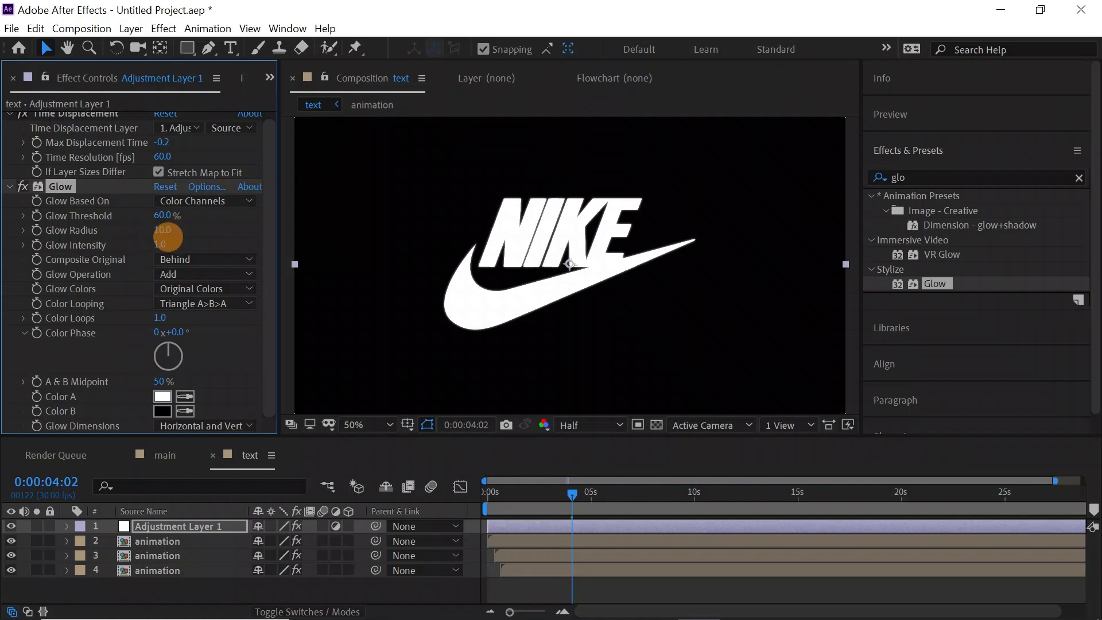
{"action": "left_click_drag", "start_coordinate": [168, 229], "coordinate": [181, 230]}
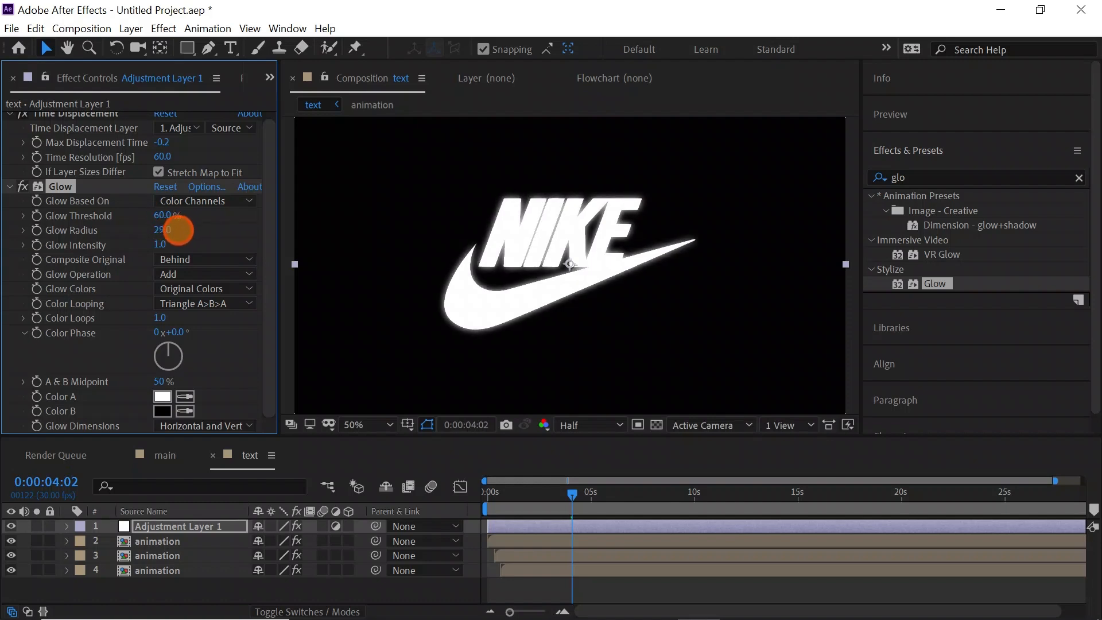
{"action": "left_click_drag", "start_coordinate": [571, 492], "coordinate": [458, 486]}
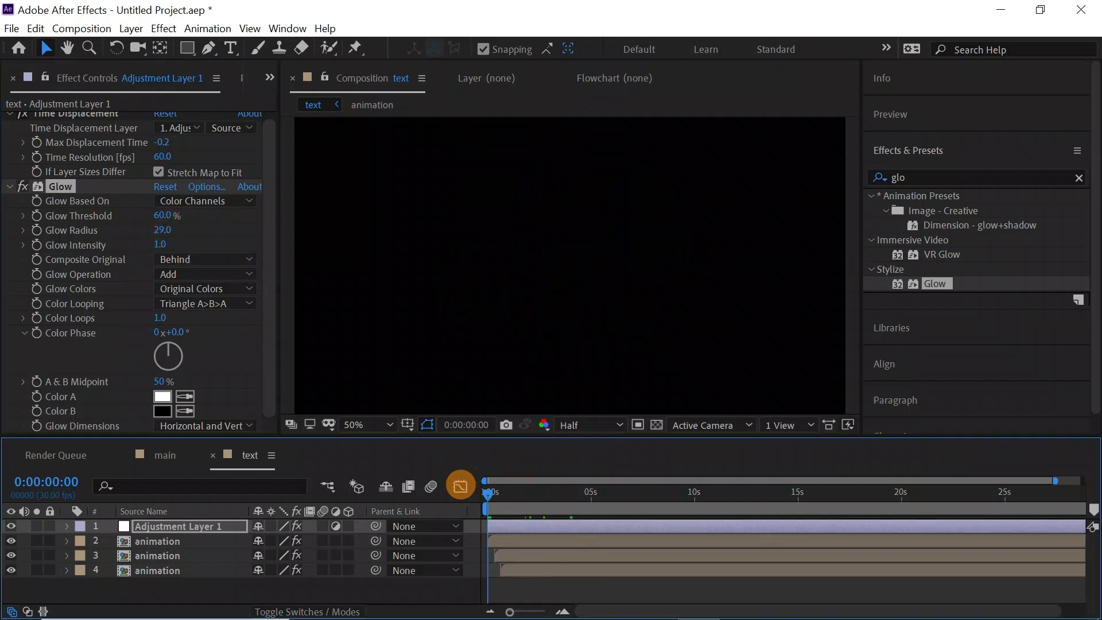
{"action": "key", "text": "space"}
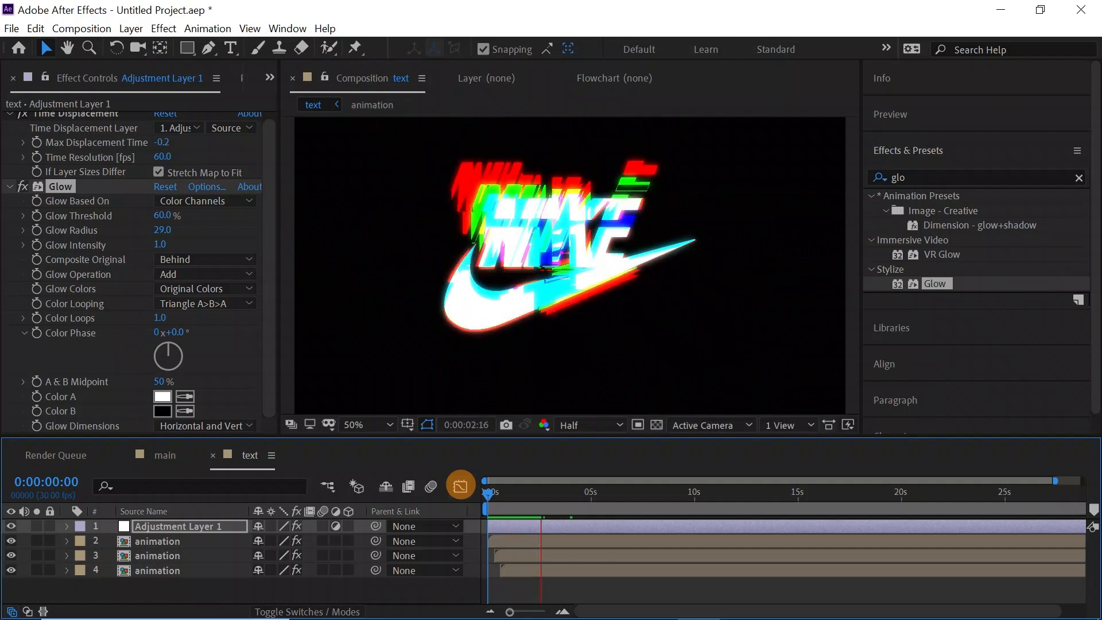